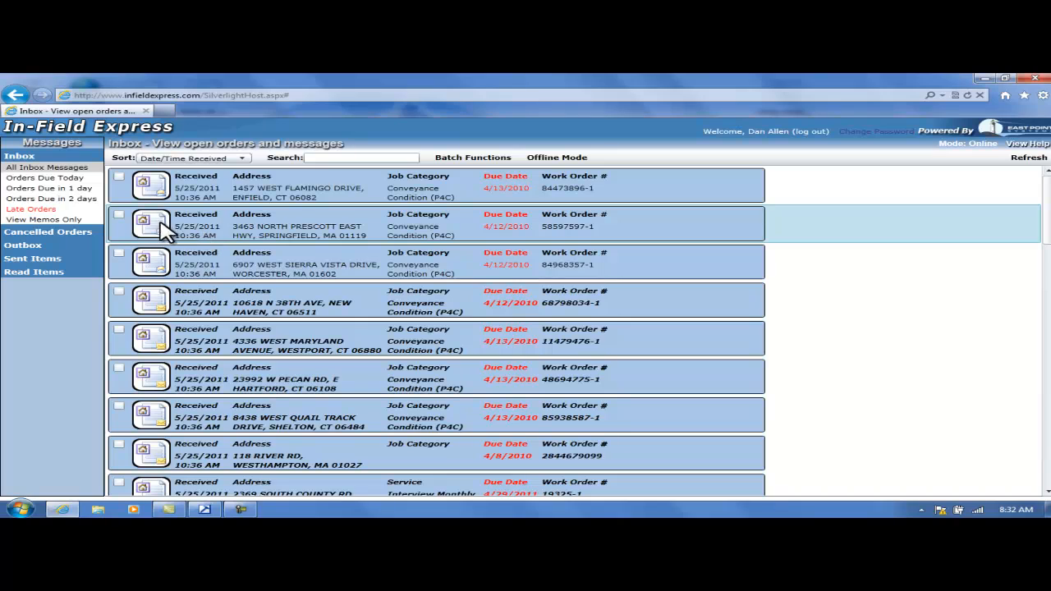
Open the second work order in the inbox and read its complete service instructions.
{"action": "left_click", "coordinate": [159, 226]}
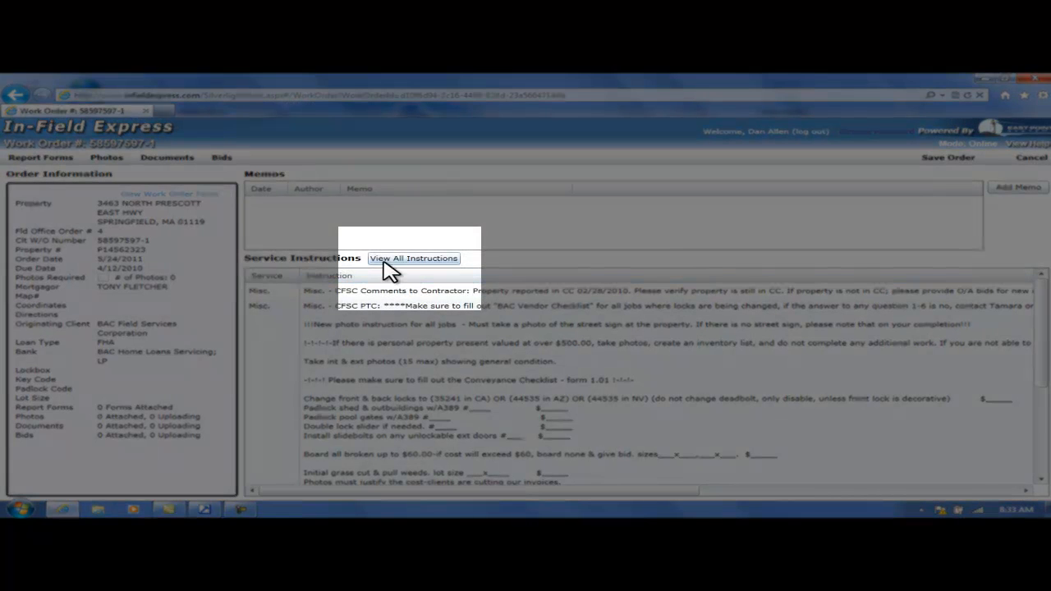
{"action": "left_click", "coordinate": [414, 260]}
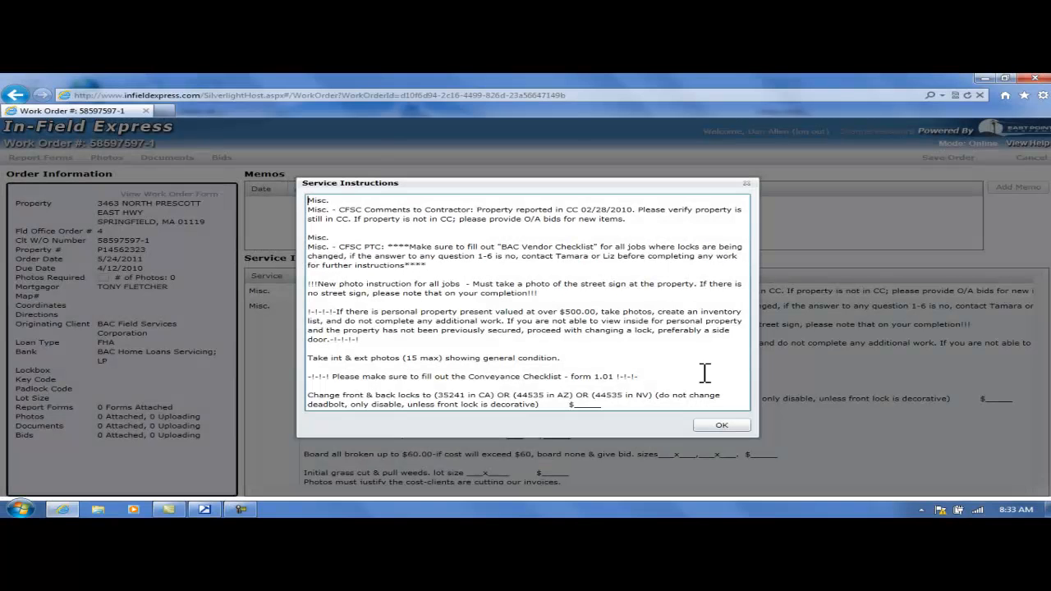
{"action": "left_click", "coordinate": [726, 427]}
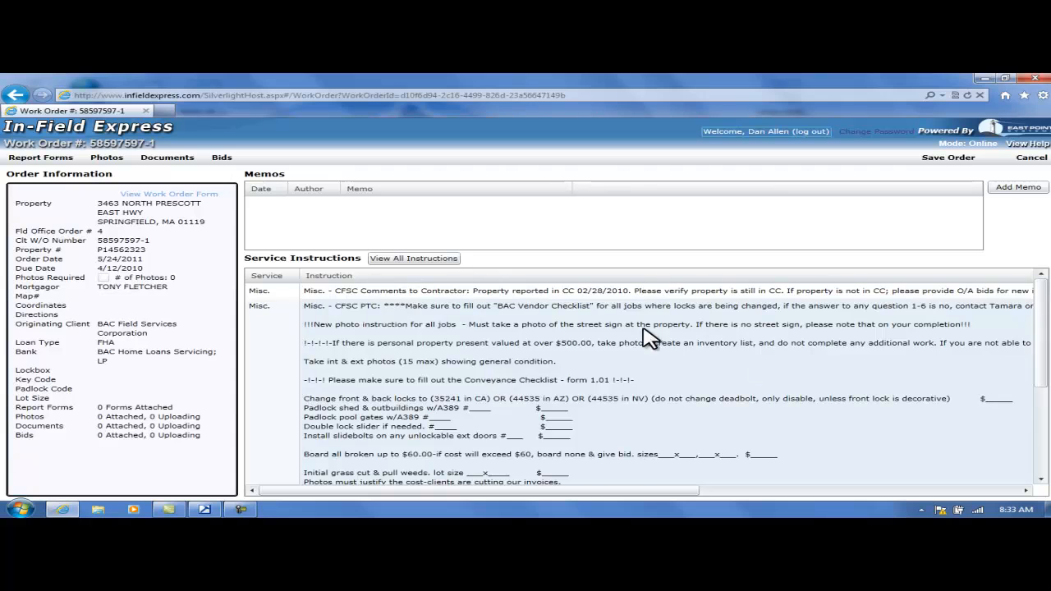
{"action": "left_click_drag", "start_coordinate": [1041, 324], "coordinate": [1039, 283]}
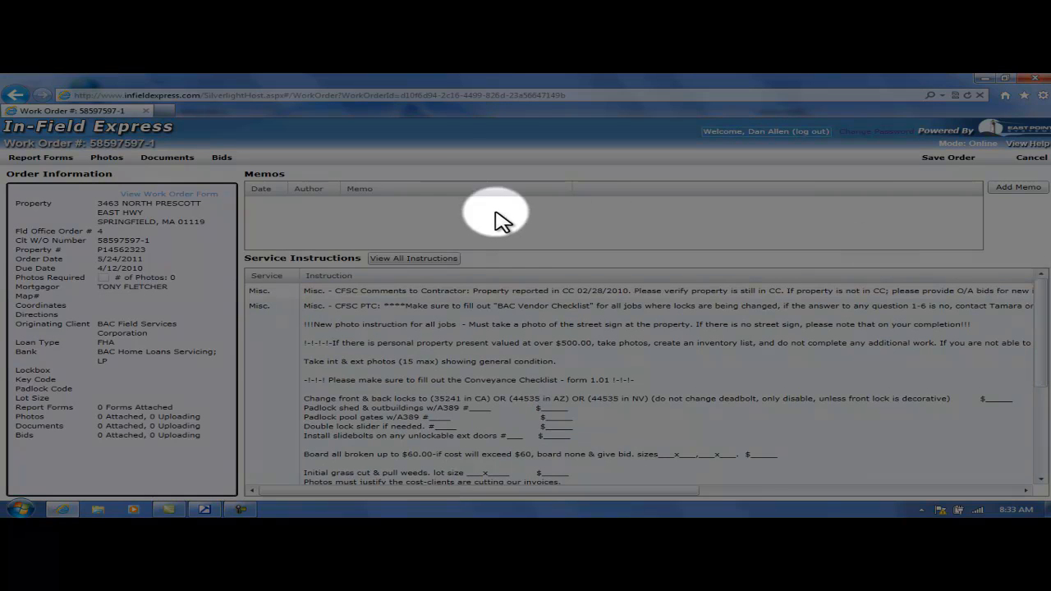
View the printable work order form and return to the work order page.
{"action": "left_click", "coordinate": [210, 207]}
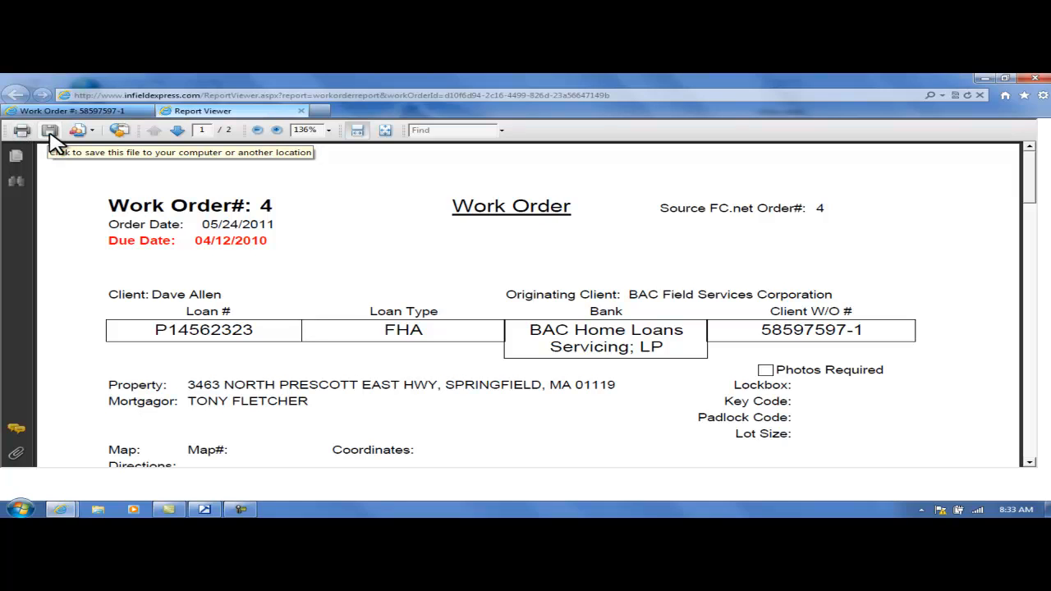
{"action": "left_click", "coordinate": [107, 111]}
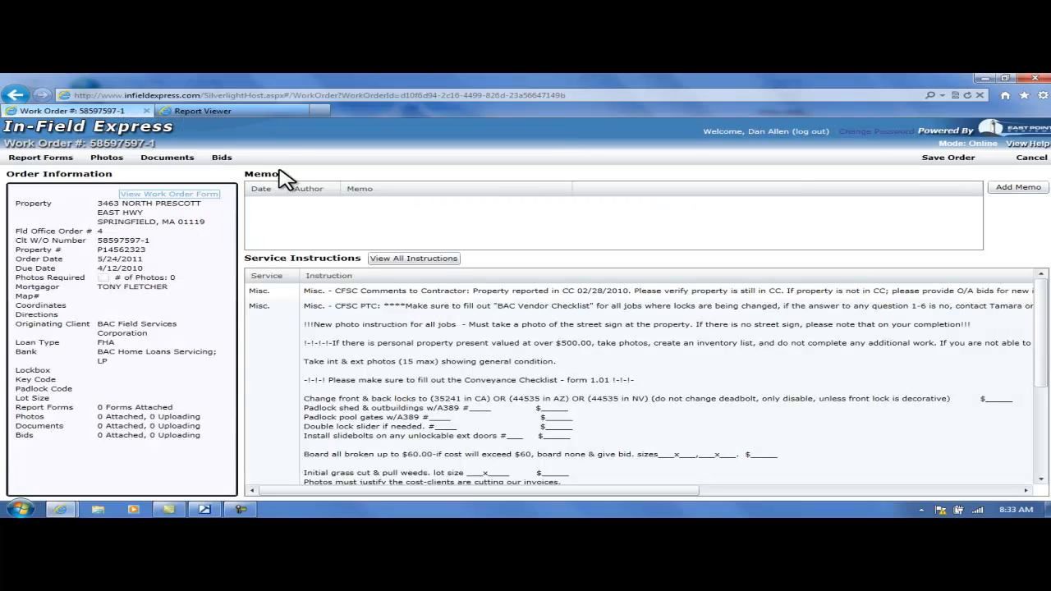
Add a memo reading "THis is wrong address." to the work order, keeping its upload to the Field Office enabled.
{"action": "left_click", "coordinate": [1029, 187]}
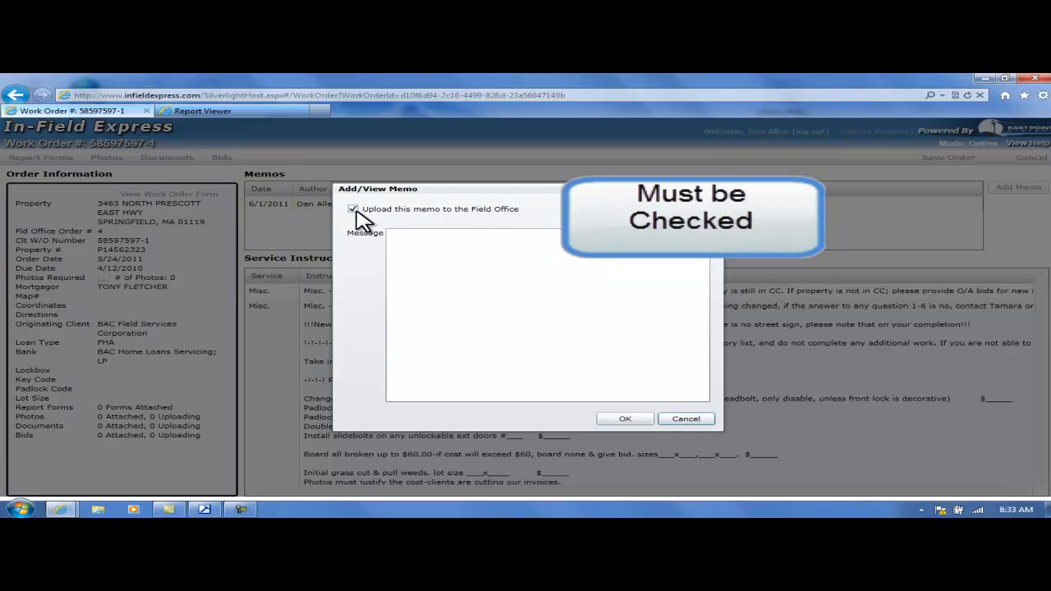
{"action": "left_click", "coordinate": [421, 238]}
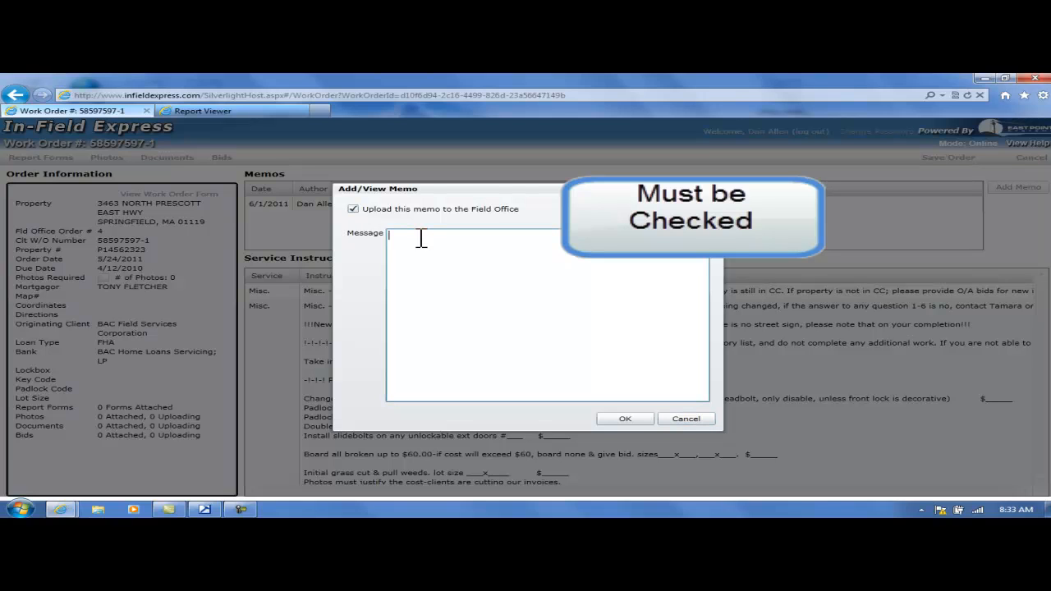
{"action": "type", "text": "THis is wrong address."}
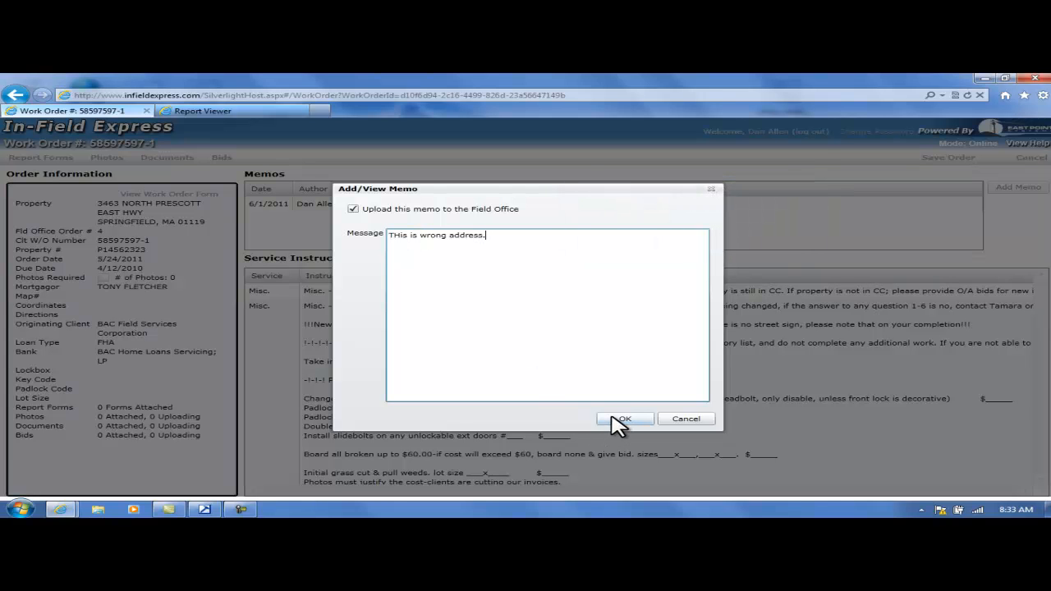
{"action": "left_click", "coordinate": [619, 420]}
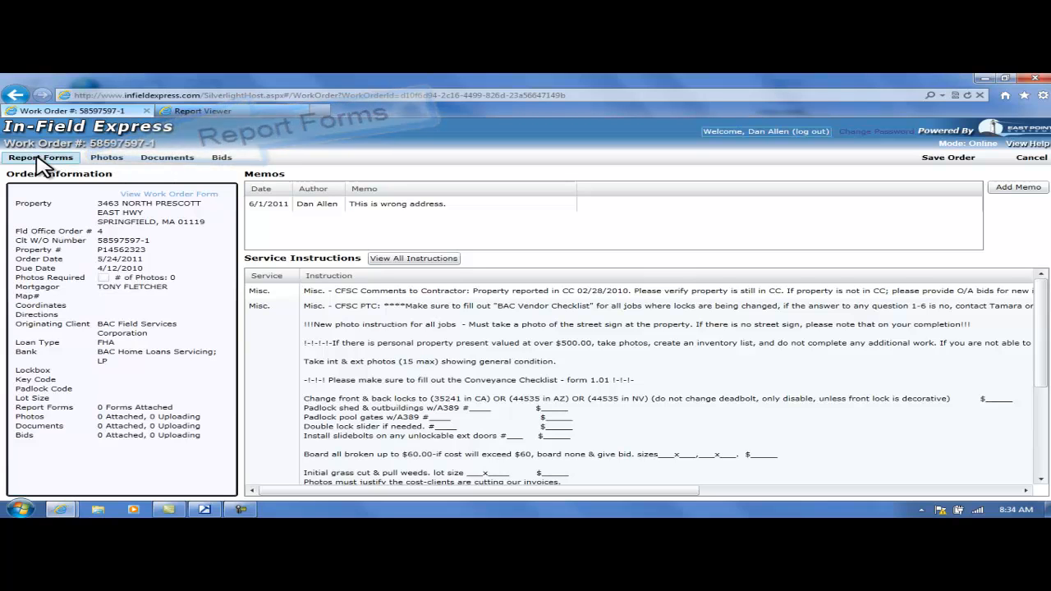
Open a new Generic PCR 2 With Grasscut Validation report form, and expand and collapse its order information.
{"action": "left_click", "coordinate": [41, 158]}
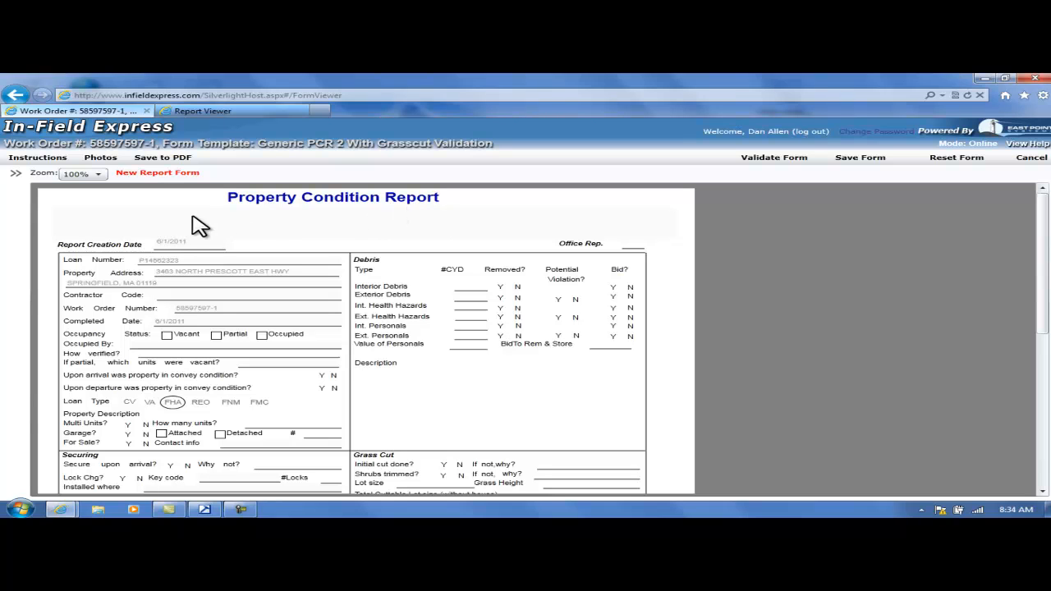
{"action": "left_click", "coordinate": [18, 176]}
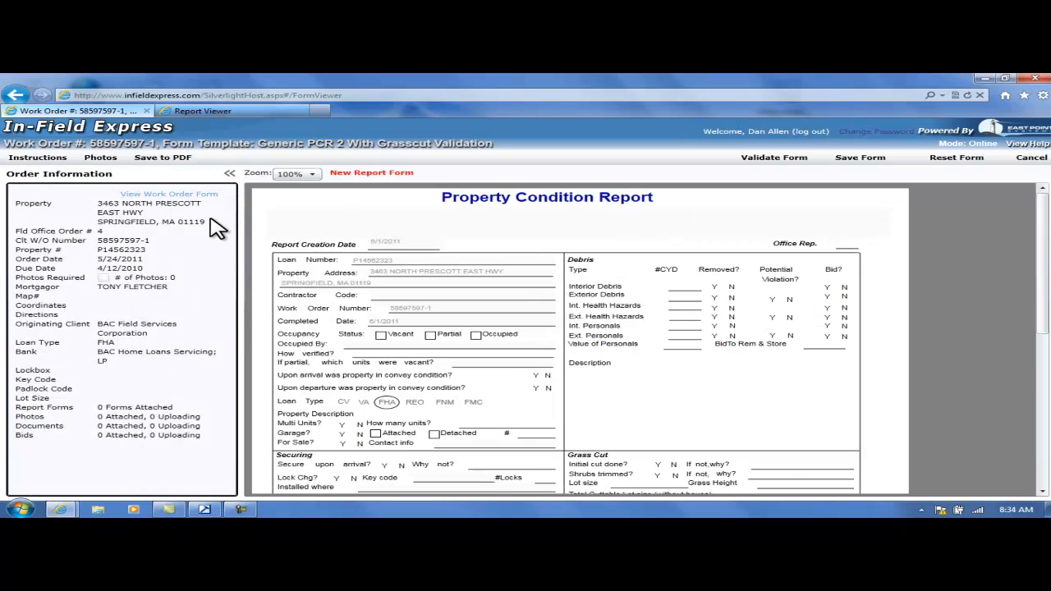
{"action": "left_click", "coordinate": [229, 175]}
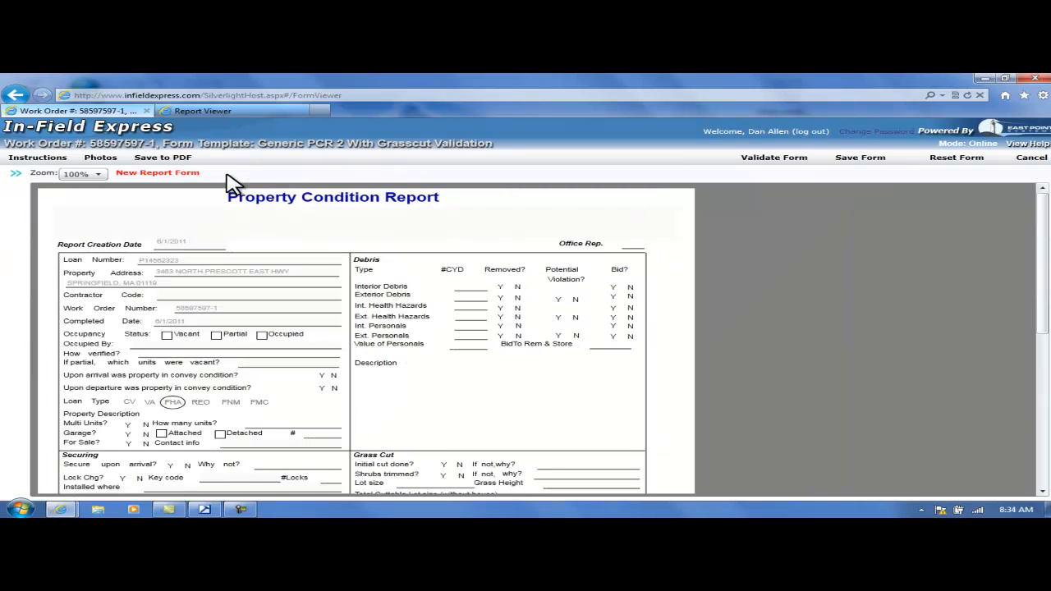
Try the report form at 112% zoom and restore it to 100%.
{"action": "left_click", "coordinate": [96, 174]}
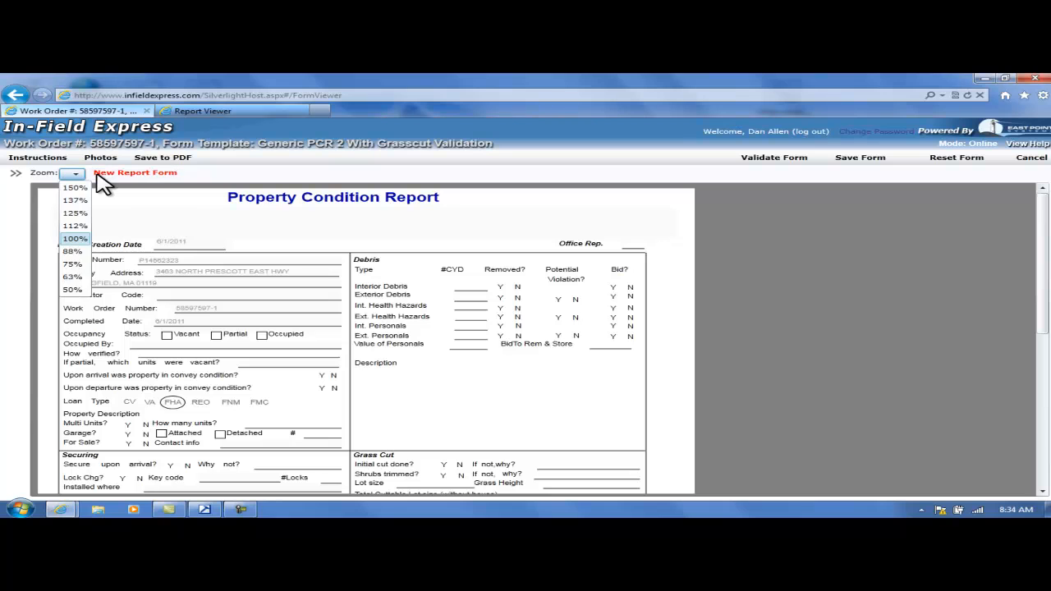
{"action": "left_click", "coordinate": [76, 227]}
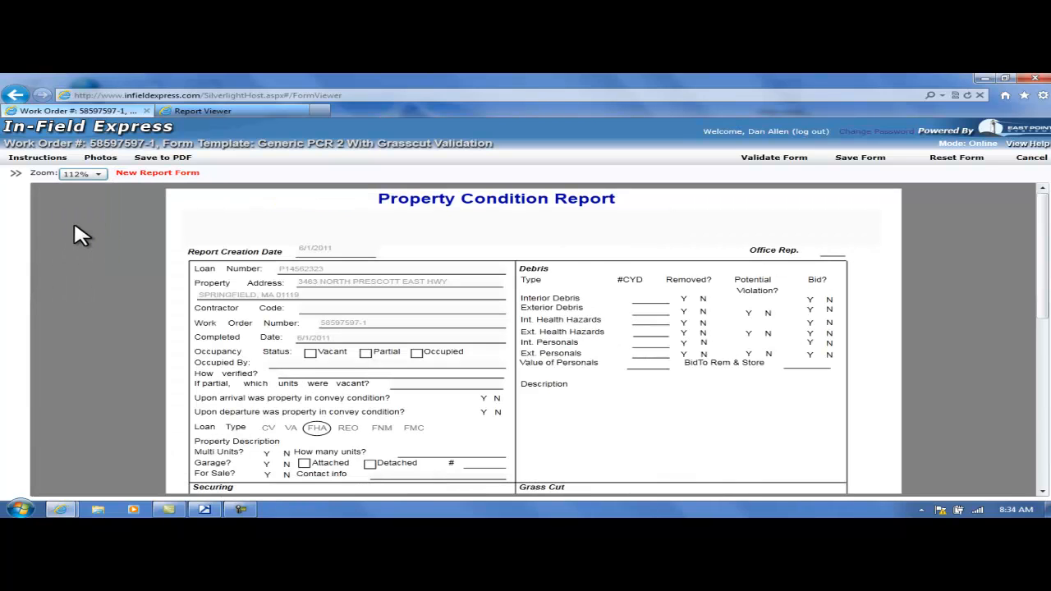
{"action": "left_click", "coordinate": [97, 174]}
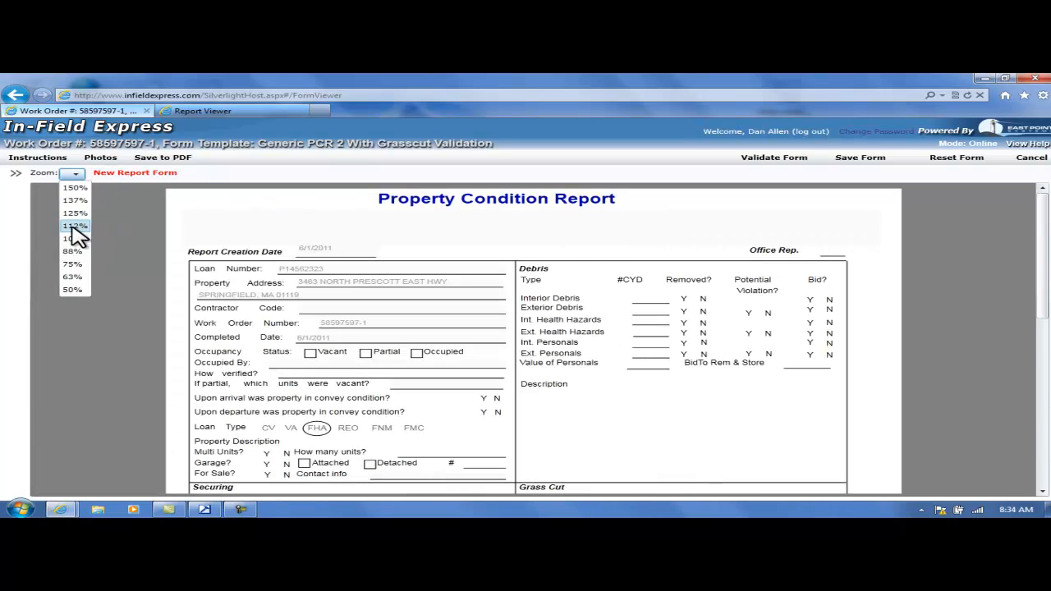
{"action": "left_click", "coordinate": [72, 239]}
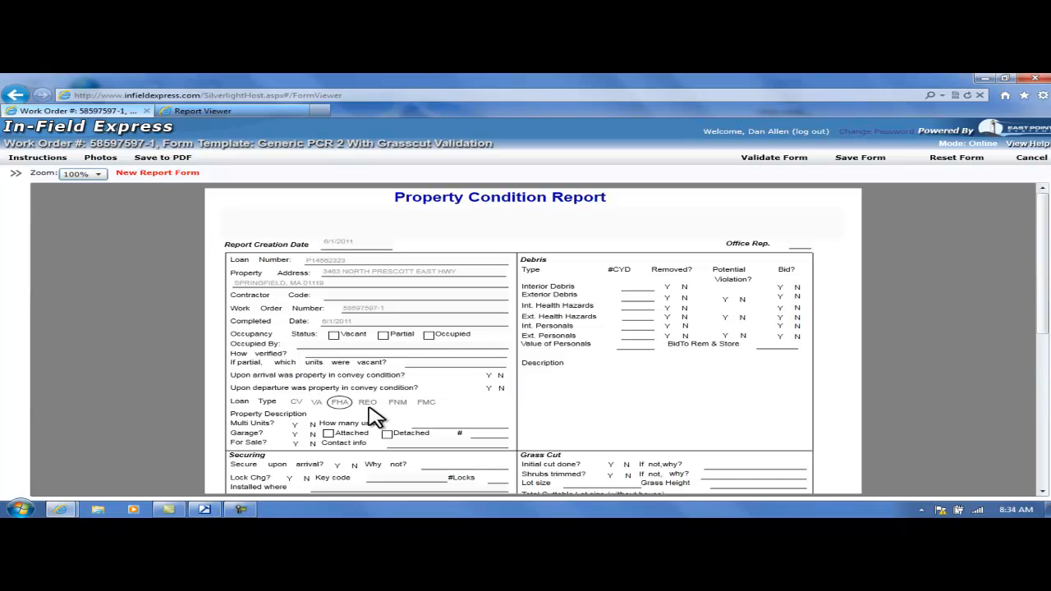
Mark the garage as attached and answer Y for both secure upon arrival and locked by others.
{"action": "left_click", "coordinate": [327, 433]}
{"action": "scroll", "coordinate": [411, 446], "scroll_direction": "down", "scroll_amount": 1}
{"action": "left_click", "coordinate": [337, 409]}
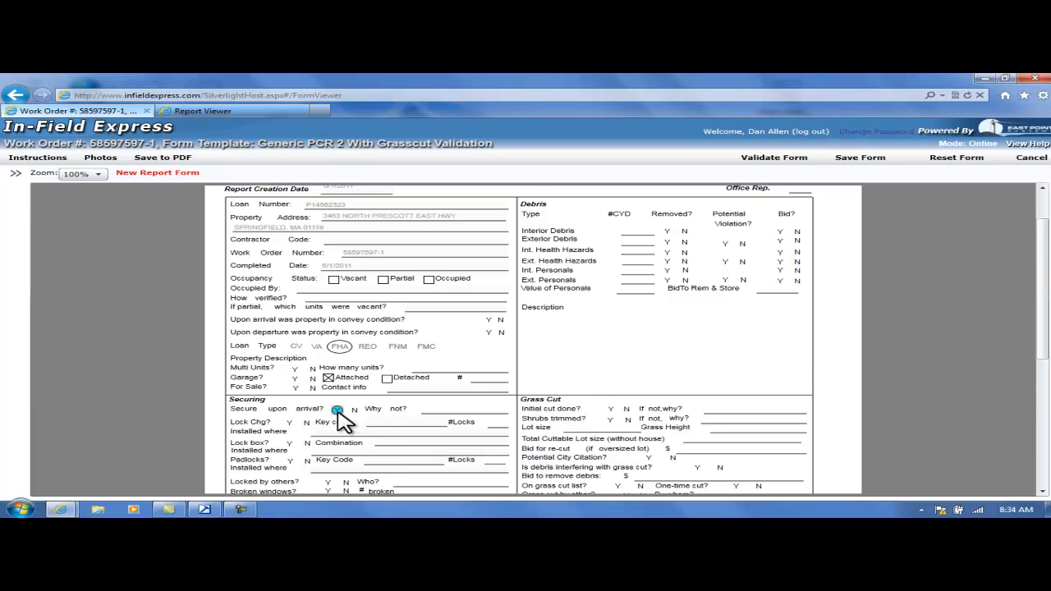
{"action": "scroll", "coordinate": [452, 435], "scroll_direction": "down", "scroll_amount": 1}
{"action": "scroll", "coordinate": [498, 422], "scroll_direction": "down", "scroll_amount": 1}
{"action": "scroll", "coordinate": [497, 425], "scroll_direction": "up", "scroll_amount": 3}
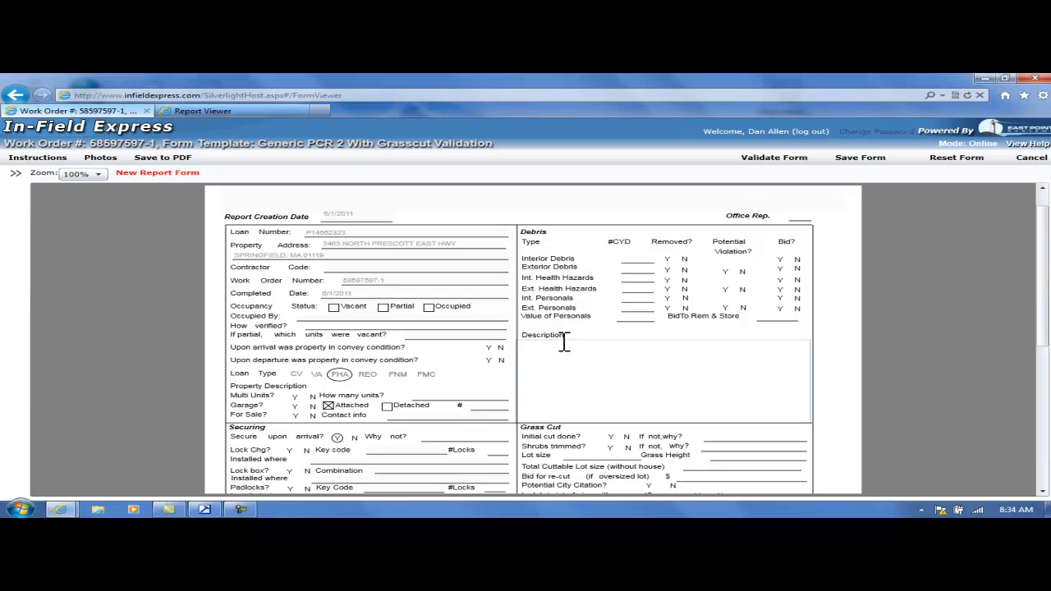
{"action": "scroll", "coordinate": [575, 340], "scroll_direction": "up", "scroll_amount": 1}
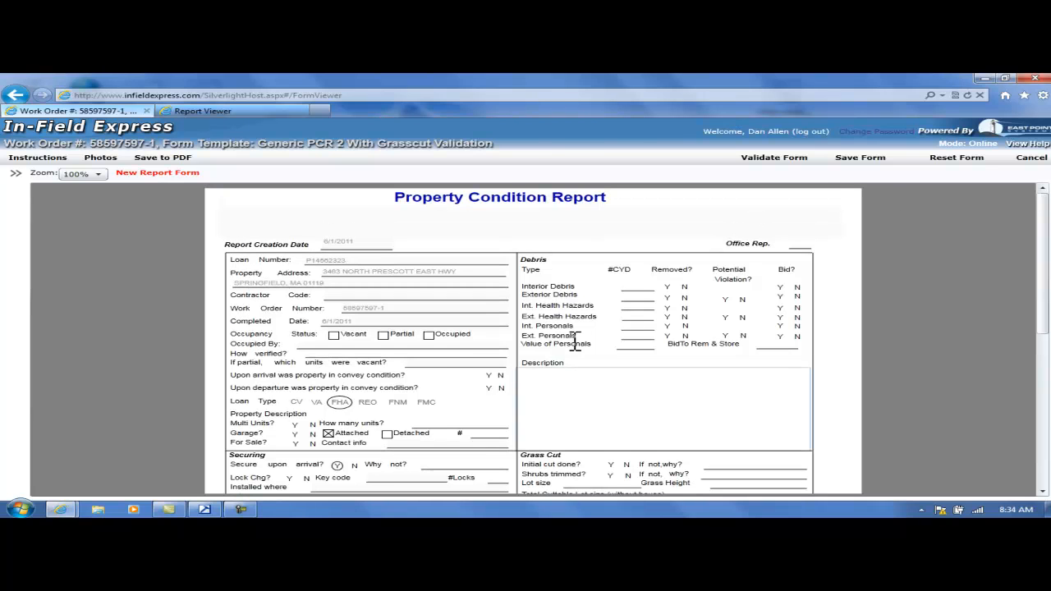
Validate the Property Condition Report and examine the fields flagged on the form.
{"action": "left_click", "coordinate": [787, 159]}
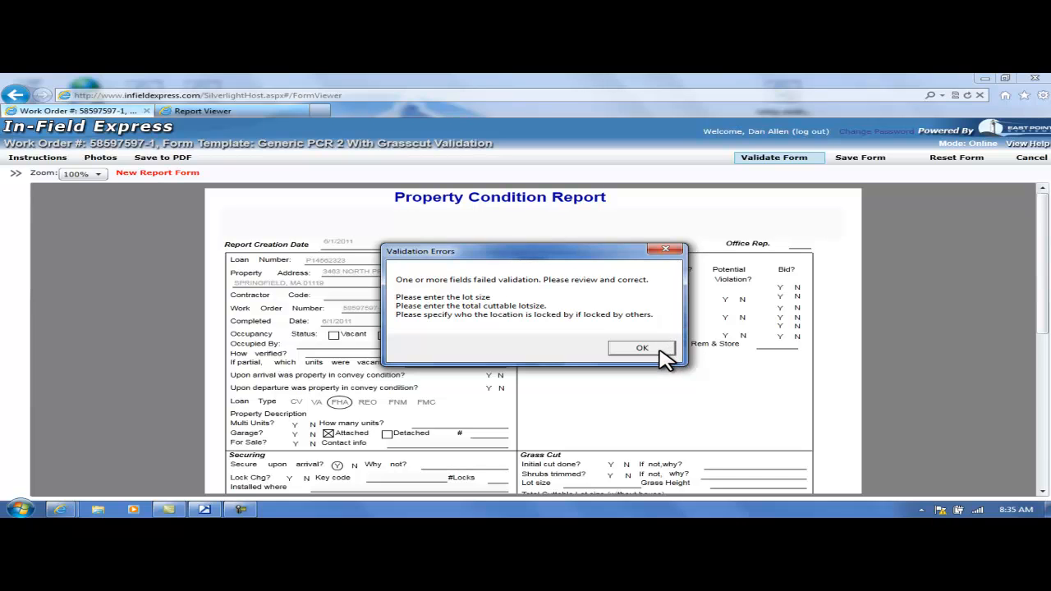
{"action": "left_click", "coordinate": [657, 349]}
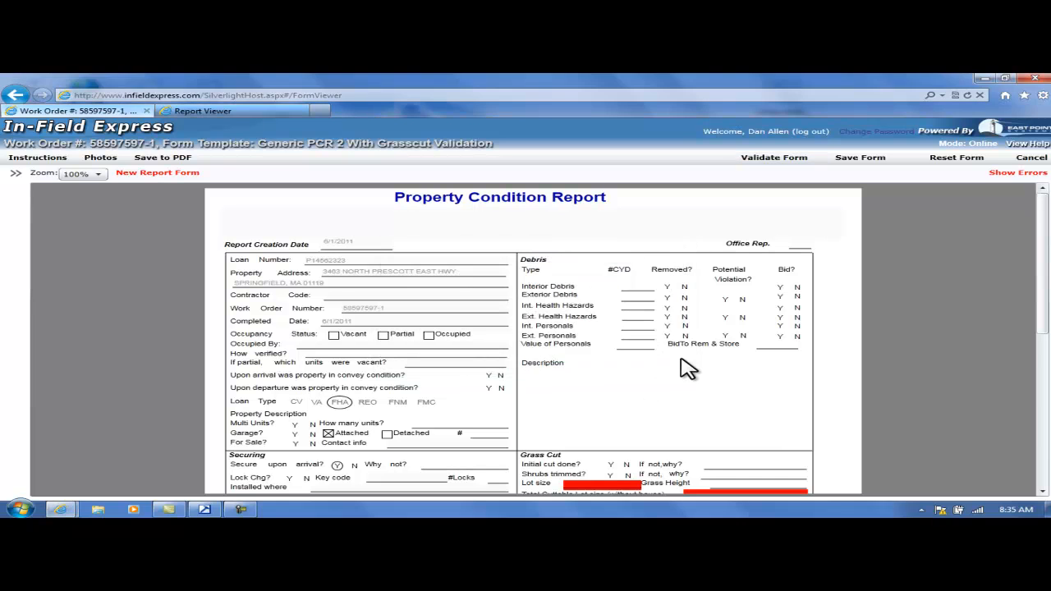
{"action": "scroll", "coordinate": [688, 367], "scroll_direction": "down", "scroll_amount": 3}
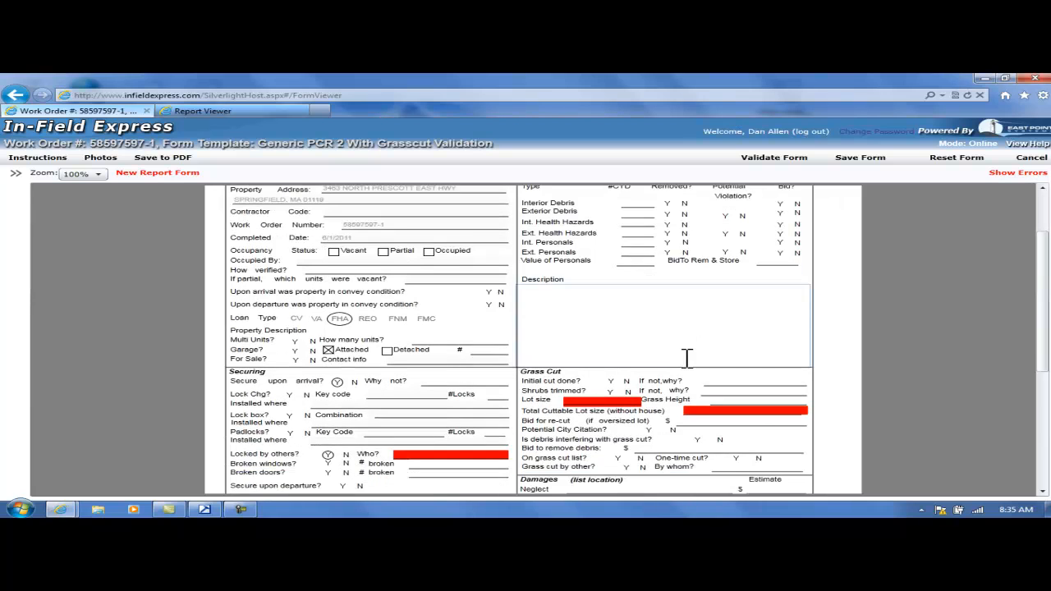
{"action": "scroll", "coordinate": [593, 396], "scroll_direction": "down", "scroll_amount": 1}
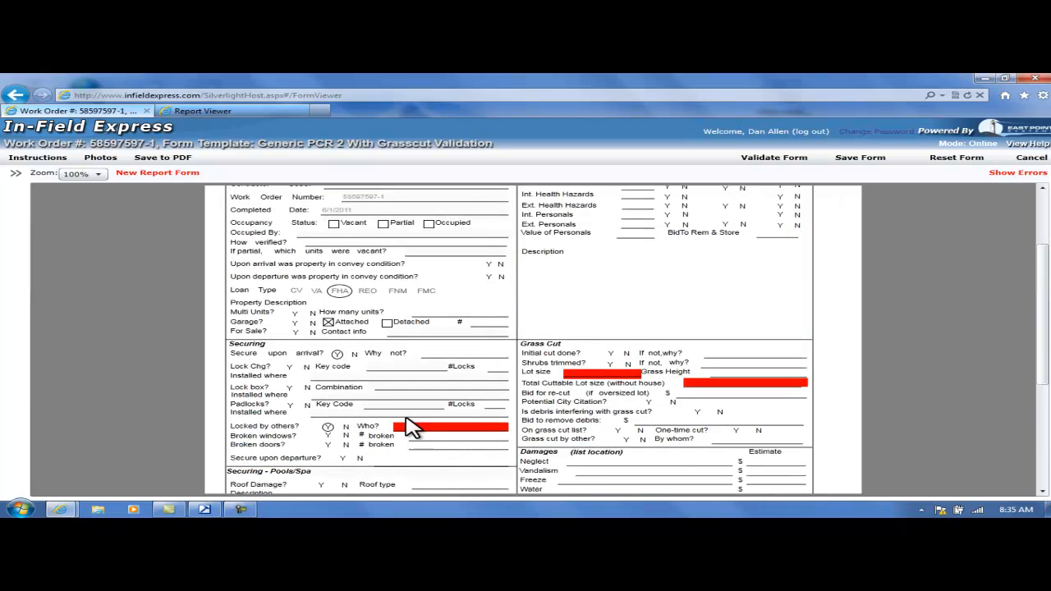
{"action": "scroll", "coordinate": [612, 320], "scroll_direction": "up", "scroll_amount": 4}
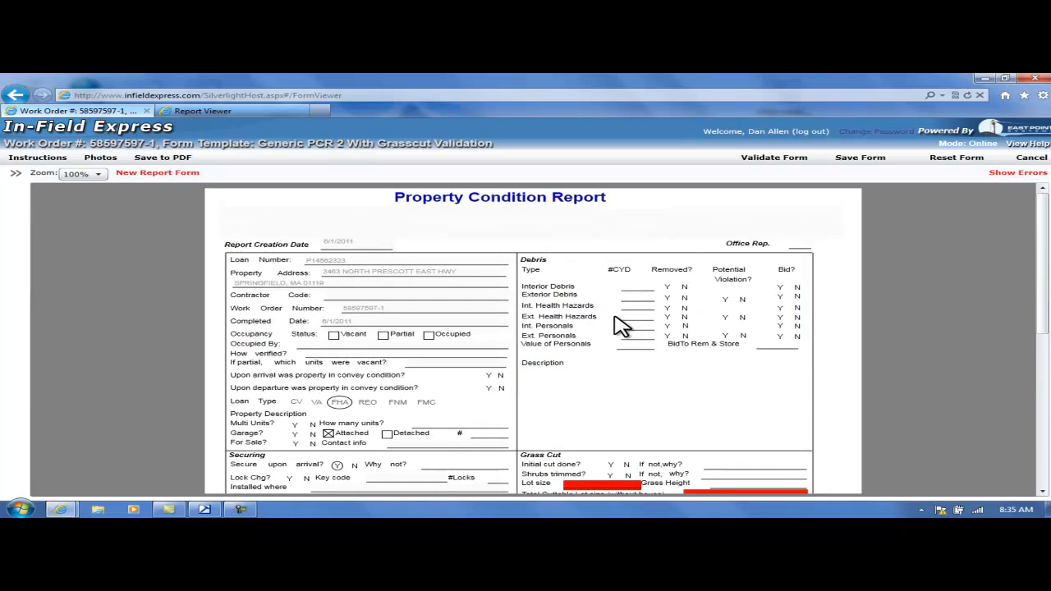
Use the error list to reach the flagged grass cut fields, entering lot size 150 x 100 and total cuttable lot size 120 x 100.
{"action": "left_click", "coordinate": [1016, 174]}
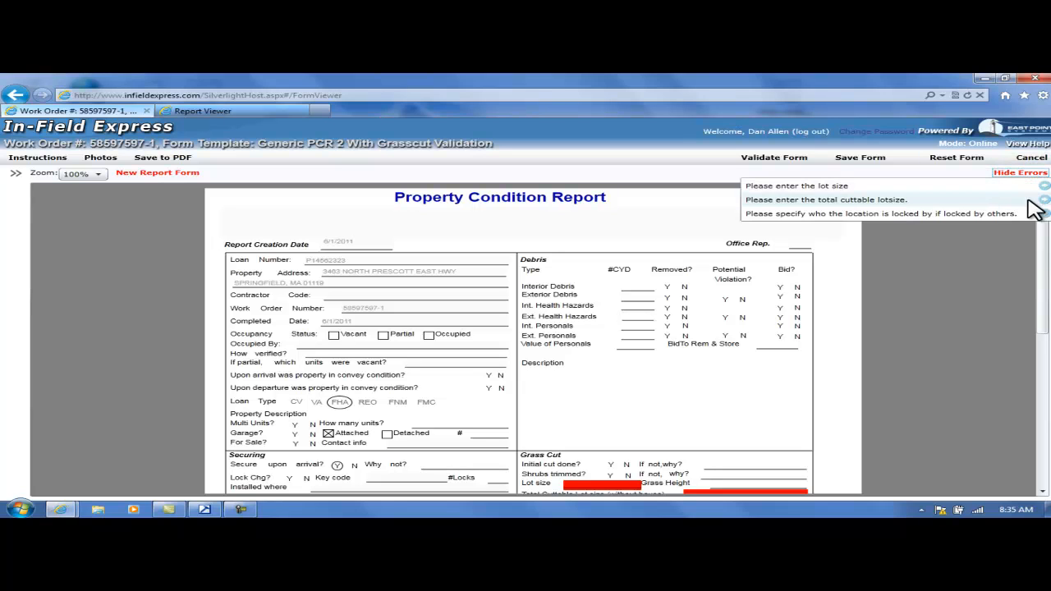
{"action": "left_click", "coordinate": [1045, 195]}
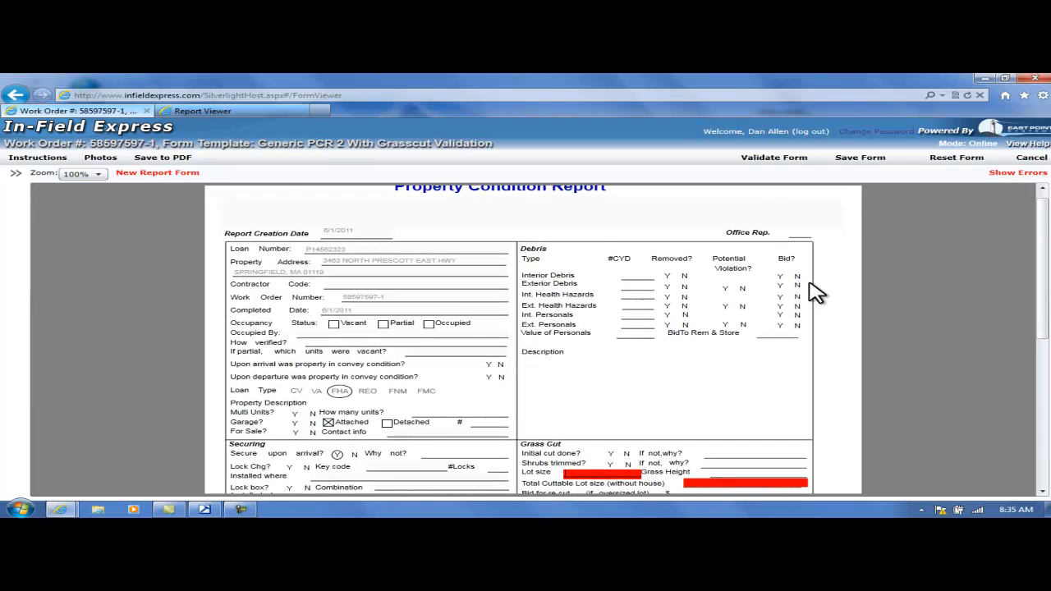
{"action": "scroll", "coordinate": [802, 387], "scroll_direction": "down", "scroll_amount": 5}
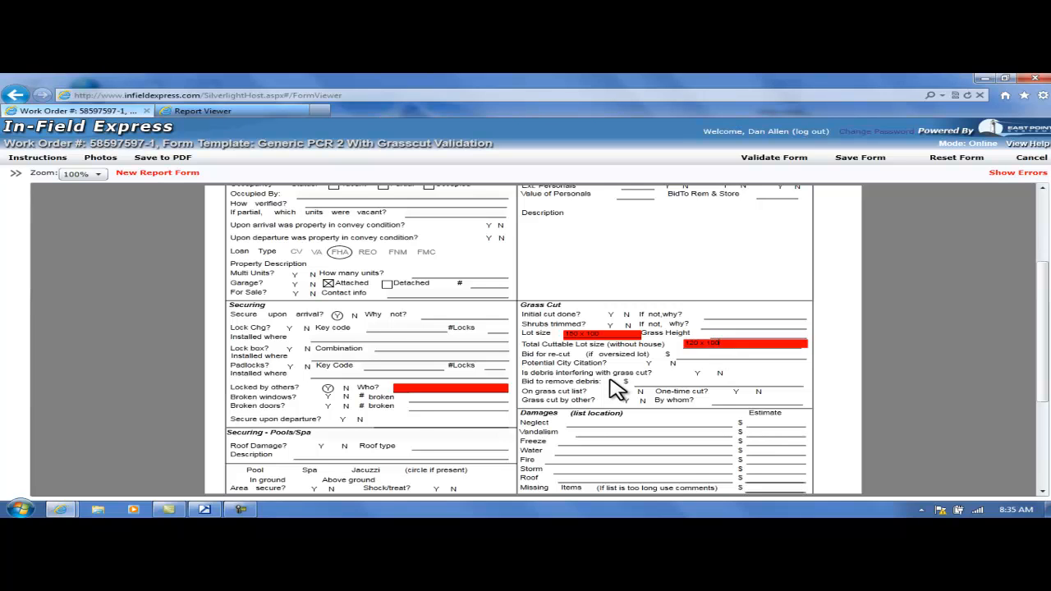
Revalidate the Property Condition Report and save it to the work order.
{"action": "left_click", "coordinate": [774, 158]}
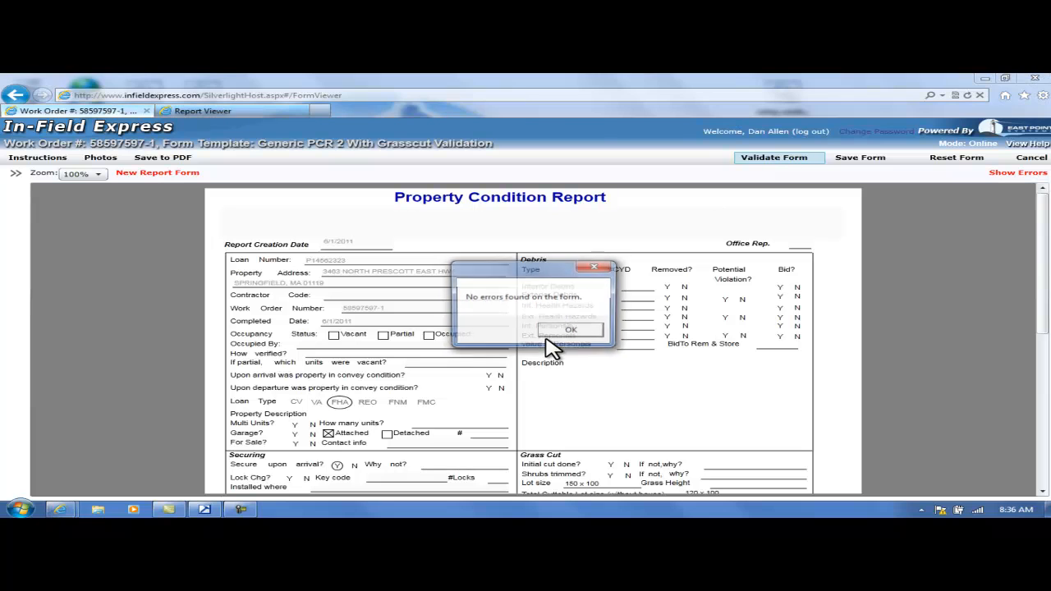
{"action": "left_click", "coordinate": [593, 330]}
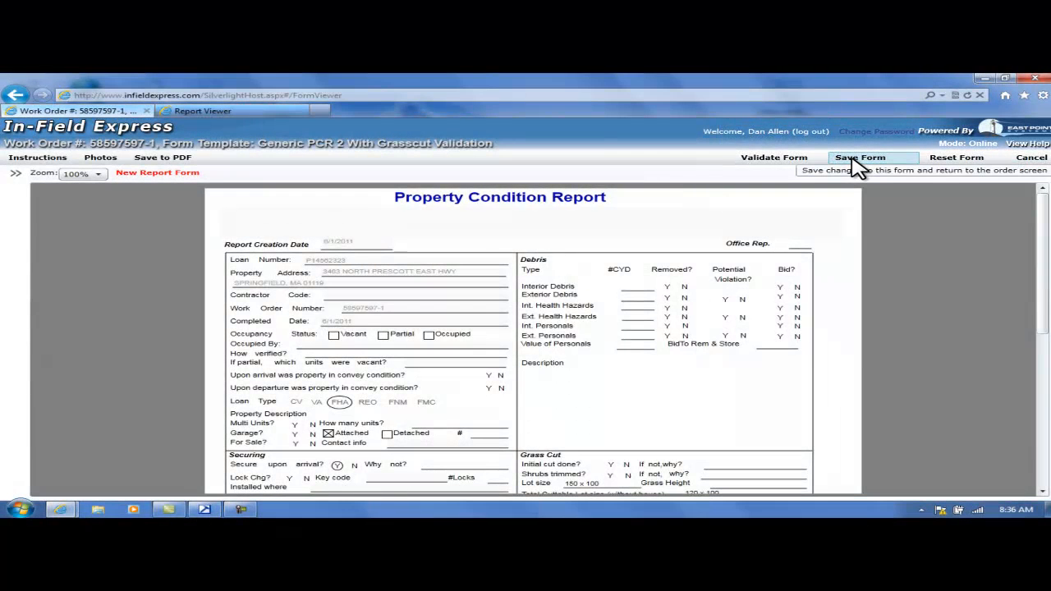
{"action": "left_click", "coordinate": [856, 160]}
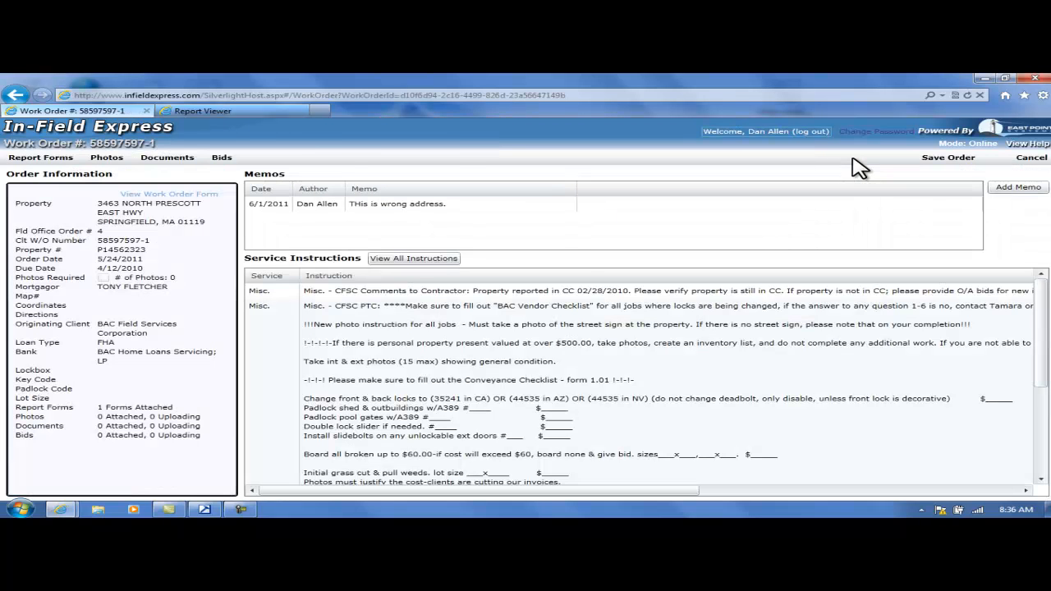
Open the work order's photos and start choosing image files in the File Uploader.
{"action": "left_click", "coordinate": [100, 161]}
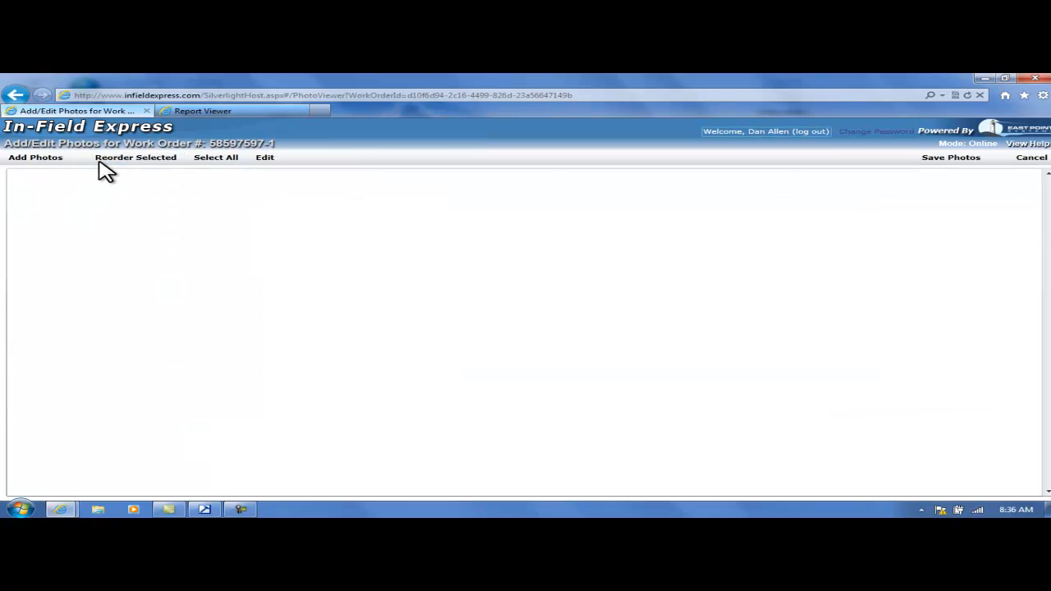
{"action": "left_click", "coordinate": [45, 171]}
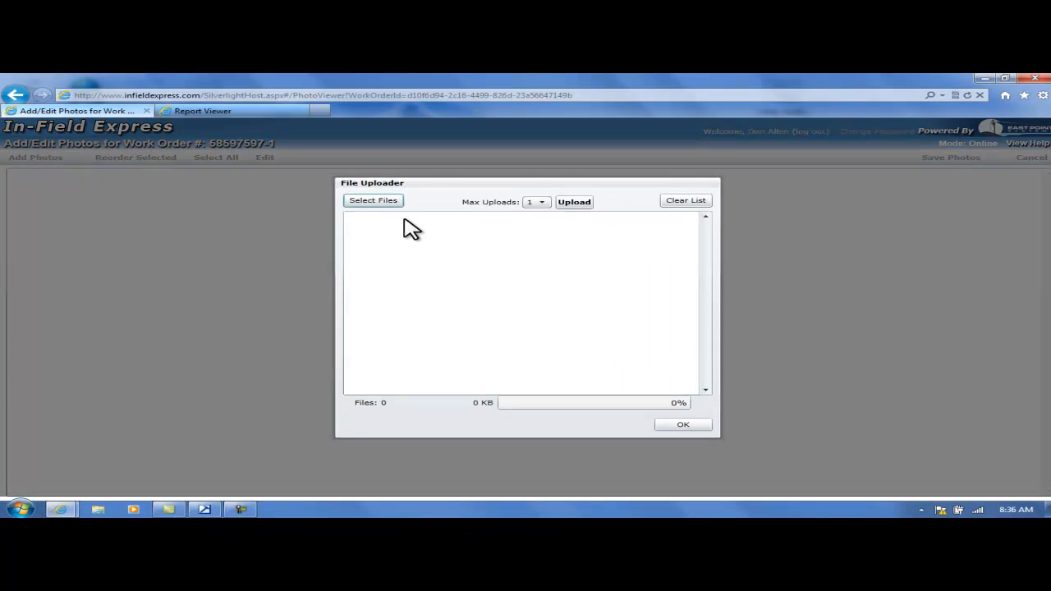
{"action": "left_click", "coordinate": [376, 201]}
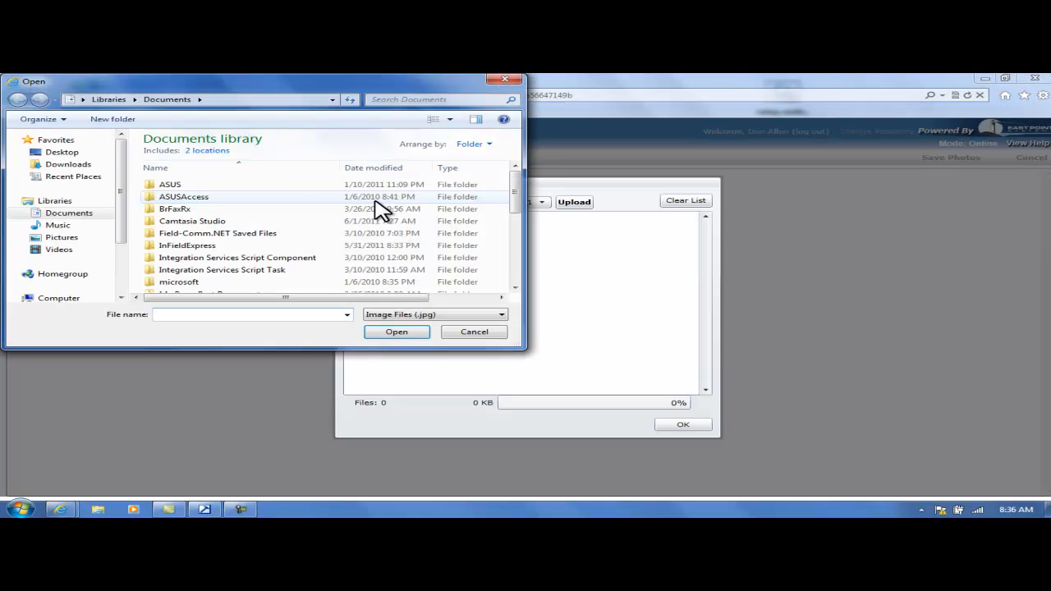
Browse the Job 1 folder on the Desktop and the computer's drives as possible photo locations.
{"action": "left_click", "coordinate": [65, 153]}
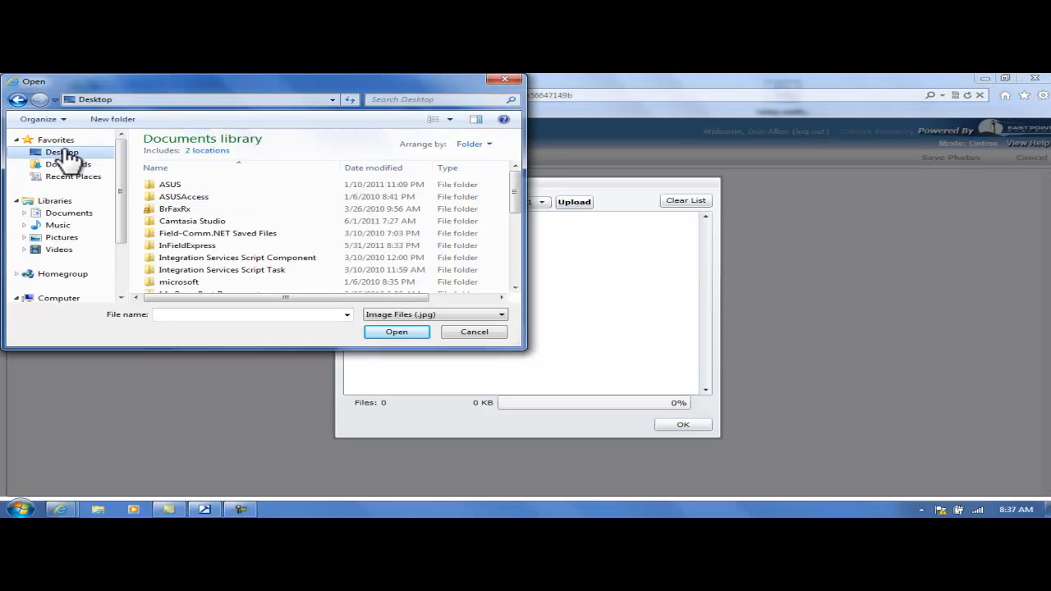
{"action": "left_click_drag", "start_coordinate": [521, 183], "coordinate": [465, 244]}
{"action": "double_click", "coordinate": [192, 297]}
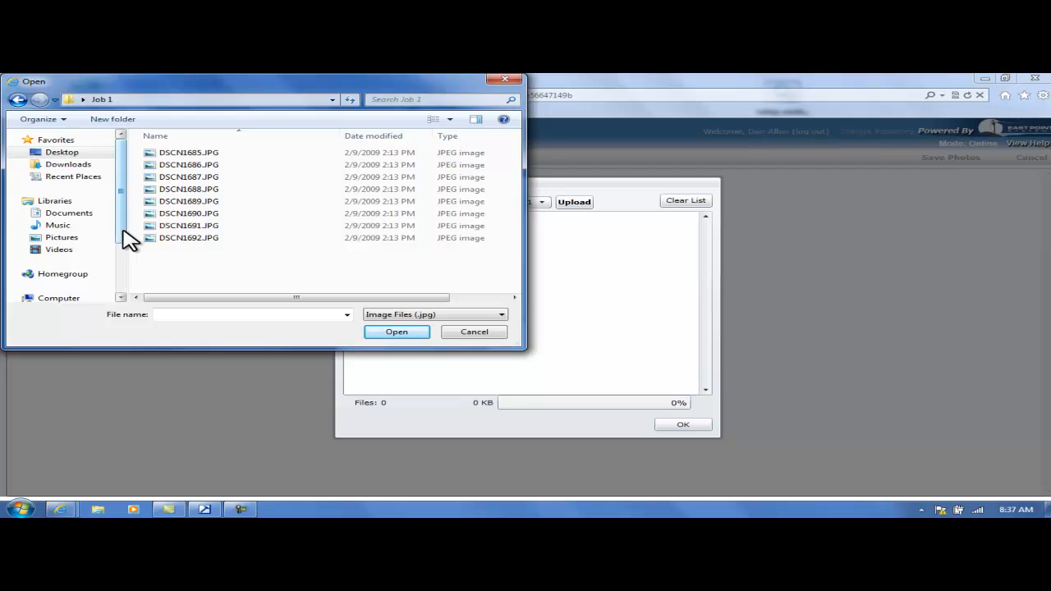
{"action": "left_click_drag", "start_coordinate": [123, 230], "coordinate": [122, 295]}
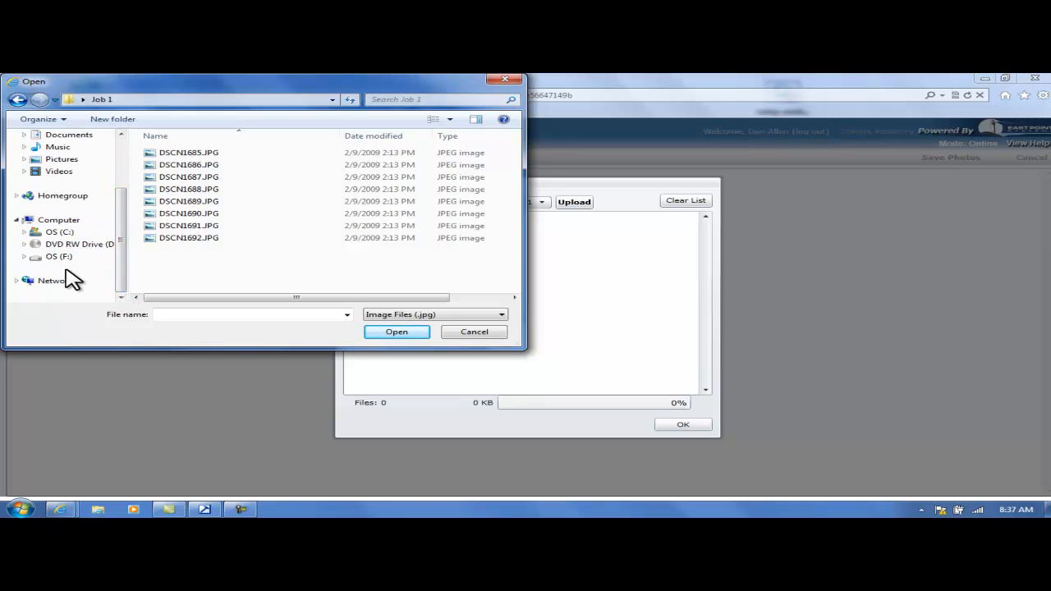
{"action": "left_click", "coordinate": [62, 222]}
{"action": "left_click_drag", "start_coordinate": [124, 222], "coordinate": [123, 165]}
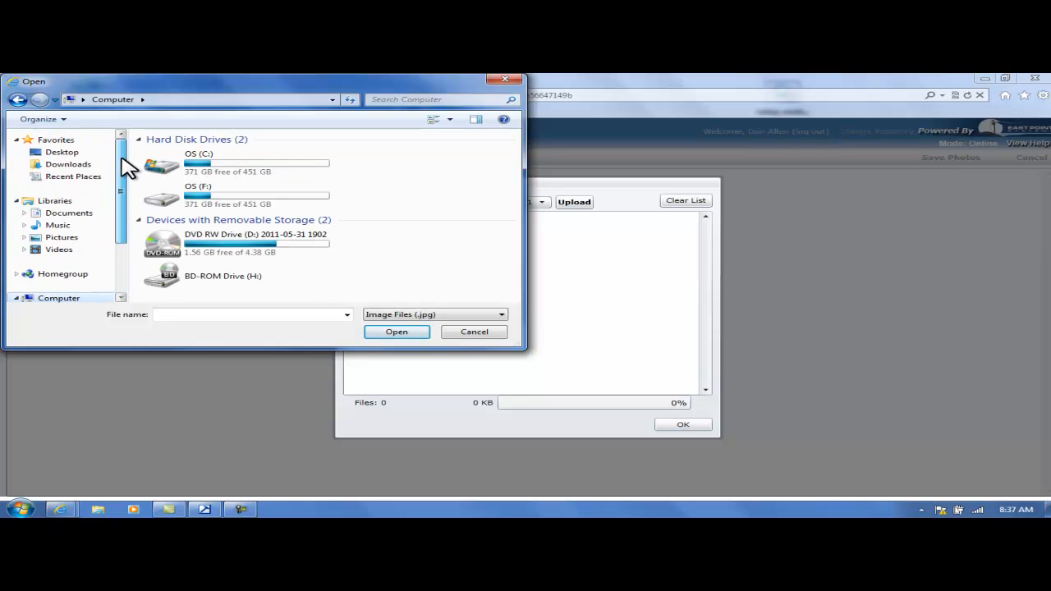
Add the photos DSCN1685.JPG through DSCN1688.JPG from the Desktop's Job 1 folder to the upload list.
{"action": "left_click", "coordinate": [67, 153]}
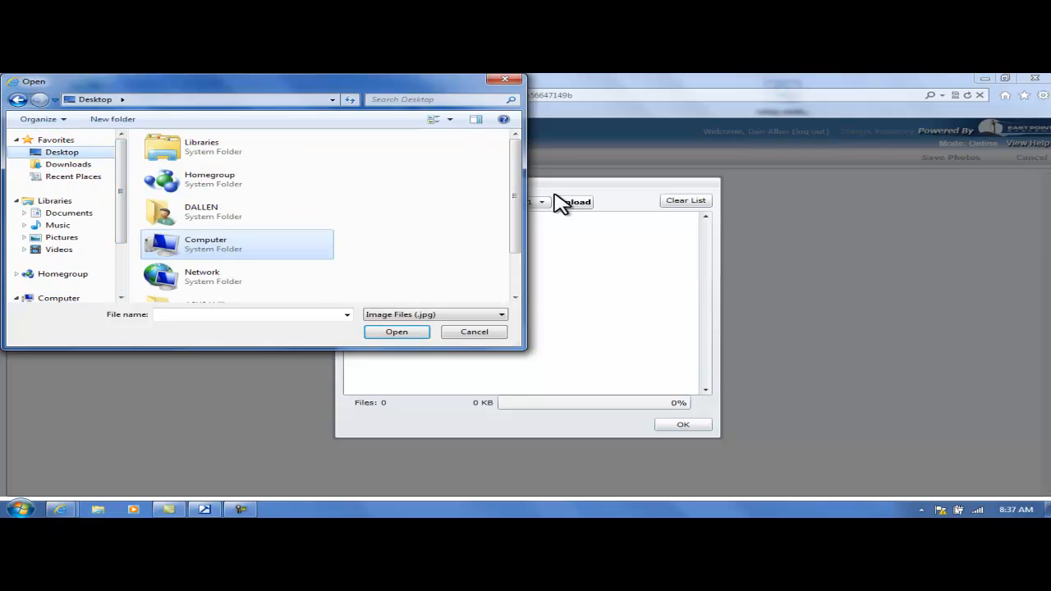
{"action": "left_click_drag", "start_coordinate": [514, 198], "coordinate": [515, 258]}
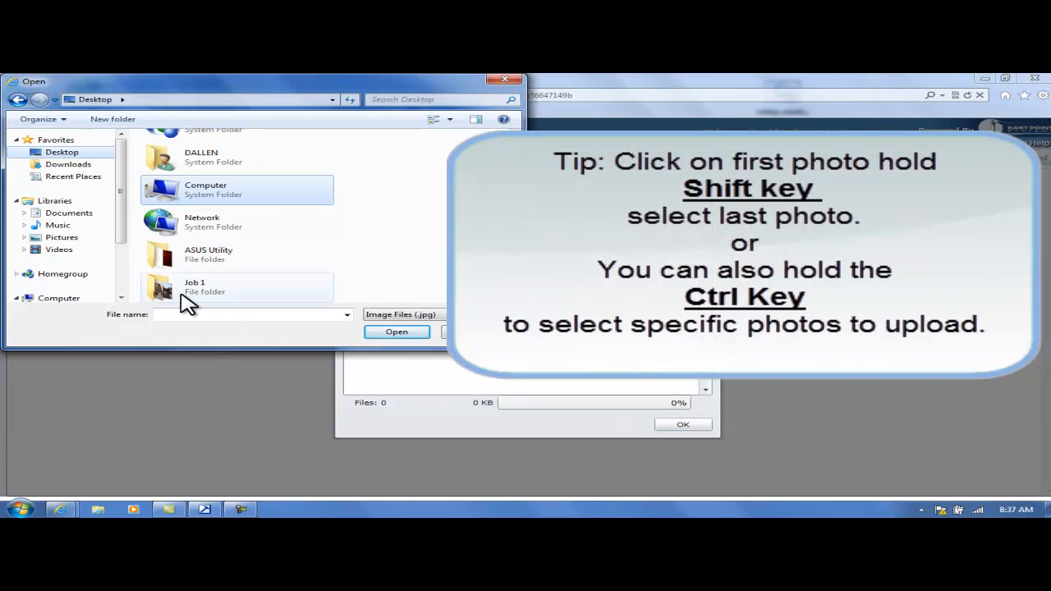
{"action": "double_click", "coordinate": [181, 292]}
{"action": "left_click", "coordinate": [179, 153]}
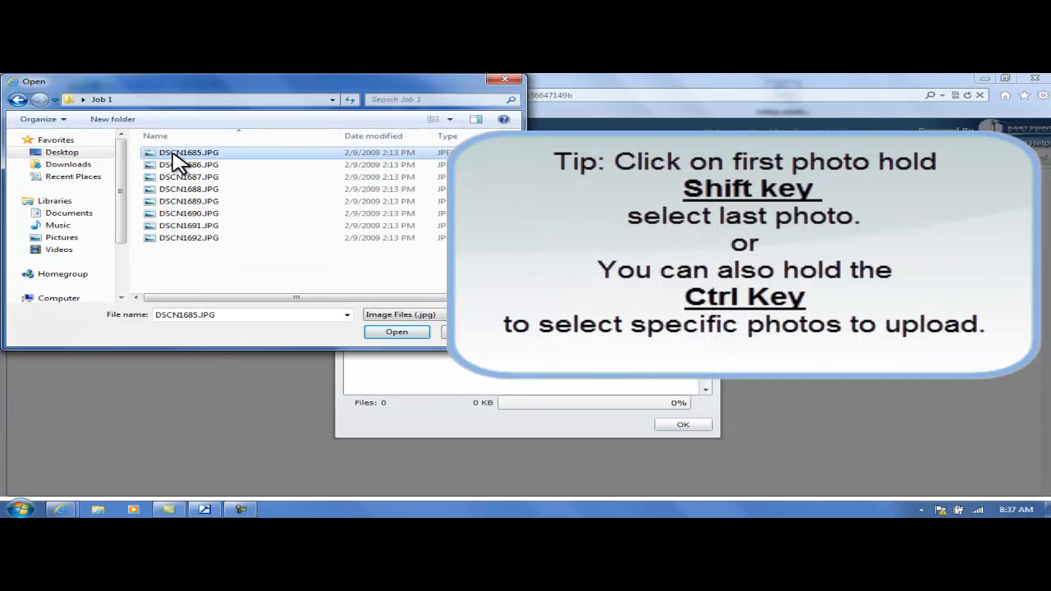
{"action": "left_click", "coordinate": [179, 189], "text": "shift"}
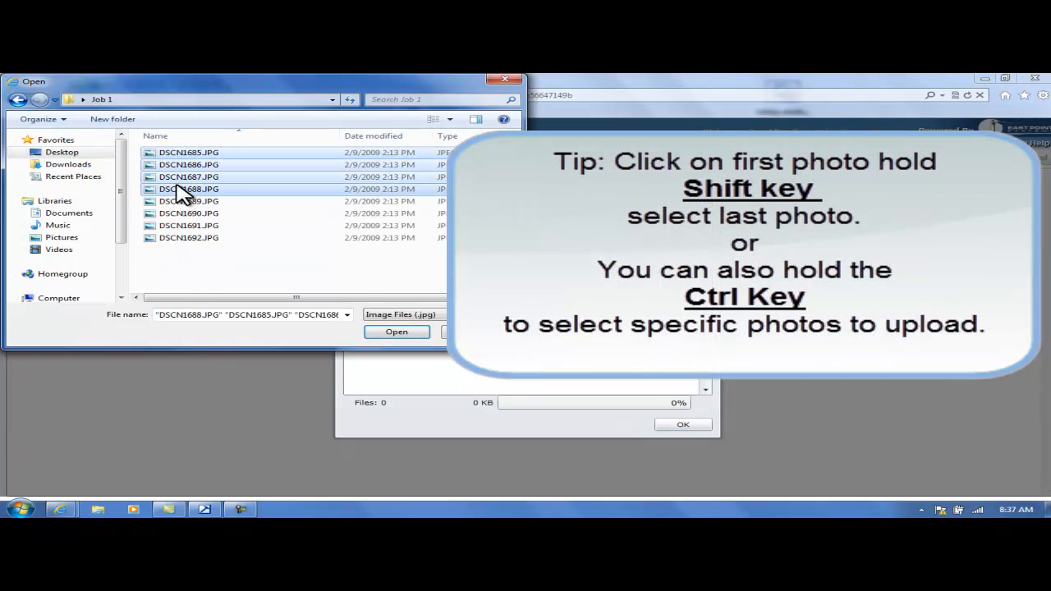
{"action": "left_click", "coordinate": [397, 332]}
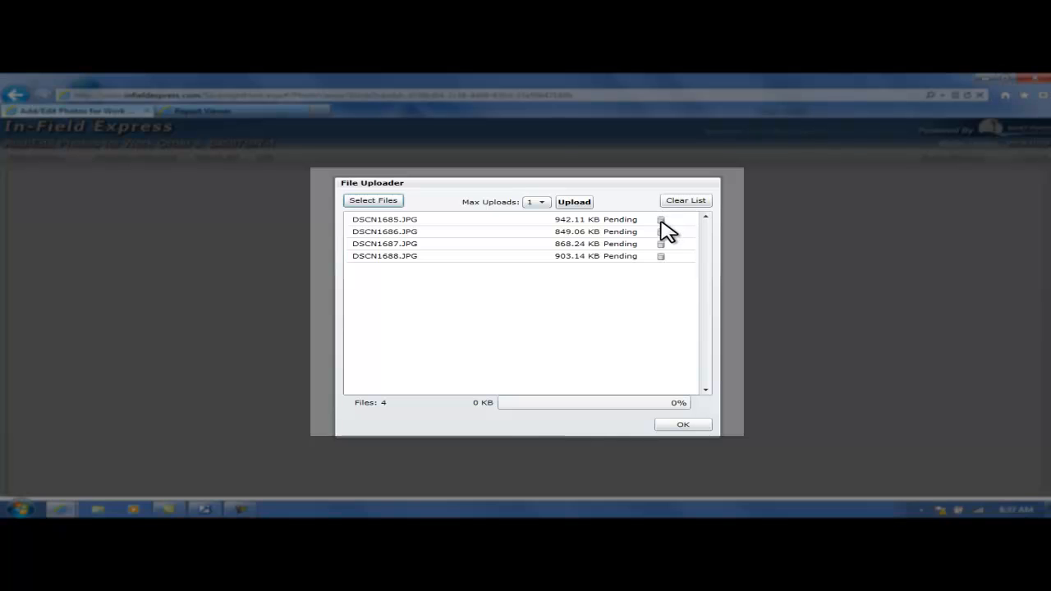
Remove DSCN1688.JPG from the upload list and add DSCN1692.JPG from the Desktop's Job 1 folder instead.
{"action": "left_click", "coordinate": [661, 256]}
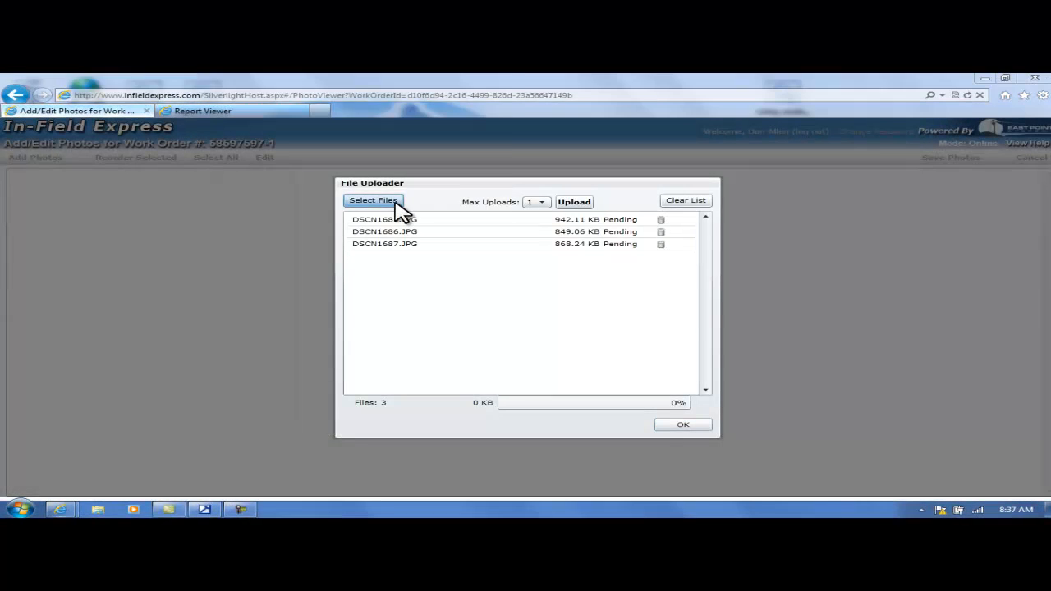
{"action": "left_click", "coordinate": [396, 202]}
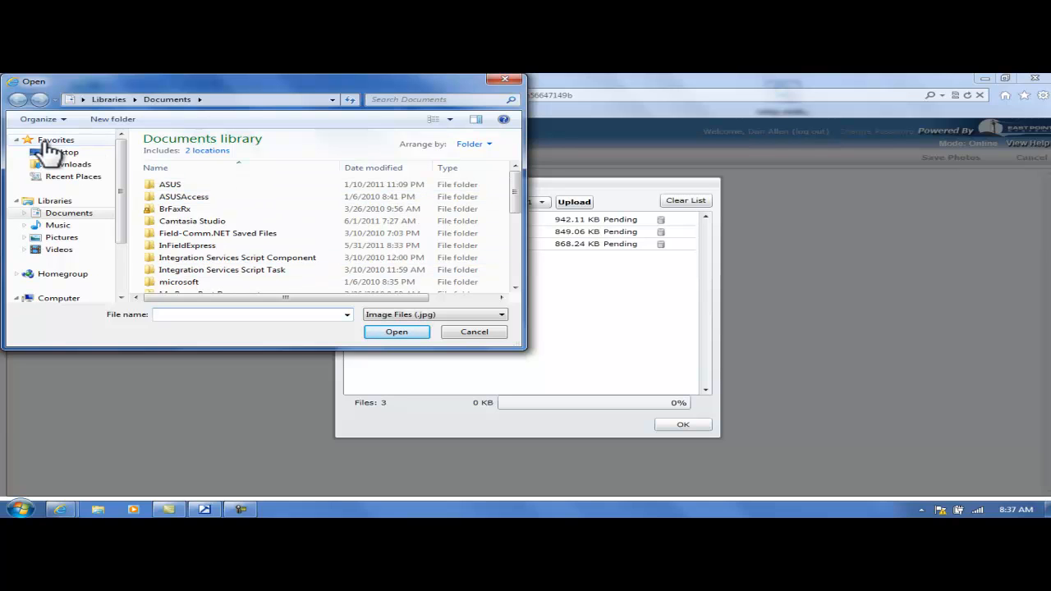
{"action": "left_click", "coordinate": [59, 153]}
{"action": "left_click_drag", "start_coordinate": [515, 193], "coordinate": [516, 239]}
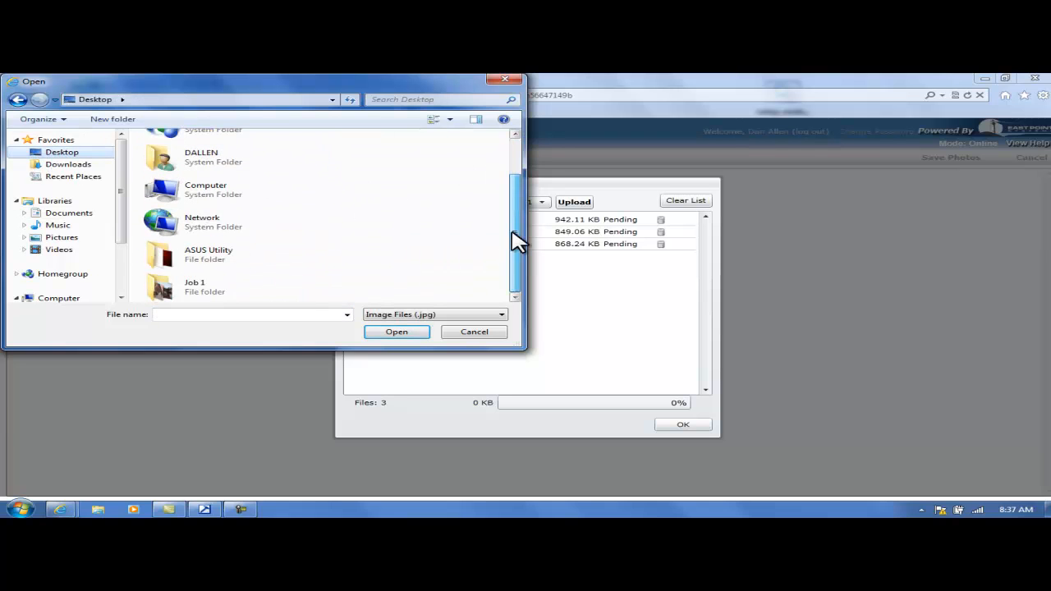
{"action": "double_click", "coordinate": [199, 292]}
{"action": "double_click", "coordinate": [188, 237]}
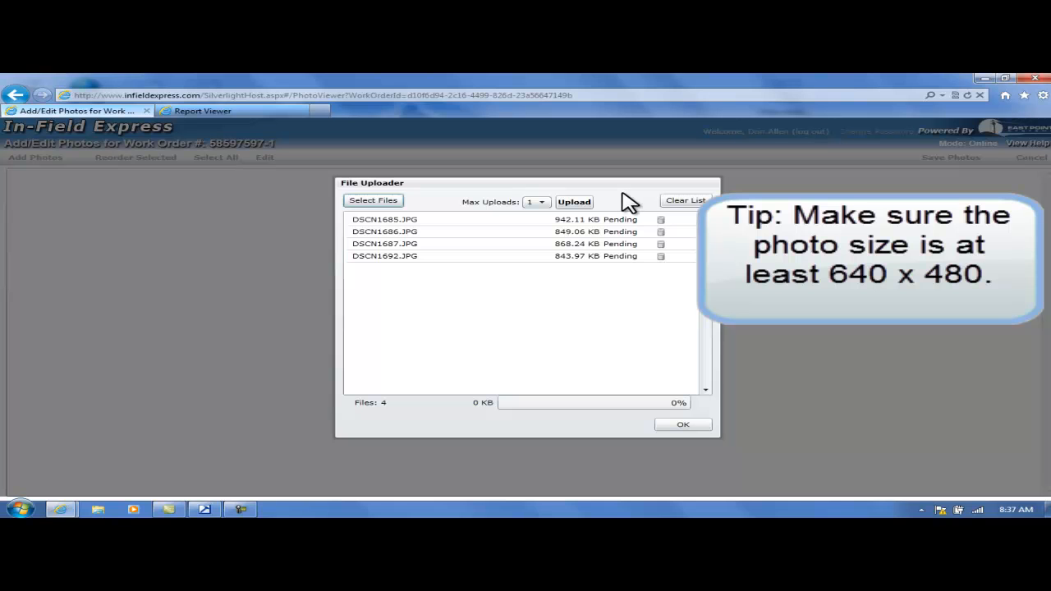
Keep Max Uploads at 1, upload the four listed photos and close the File Uploader.
{"action": "left_click", "coordinate": [542, 203]}
{"action": "left_click", "coordinate": [546, 214]}
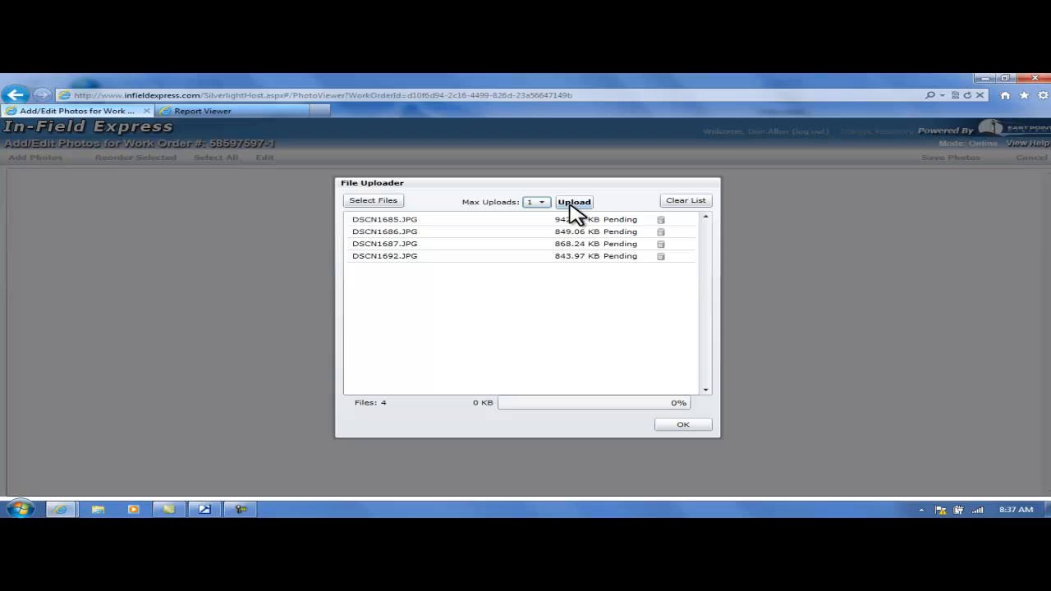
{"action": "left_click", "coordinate": [574, 205]}
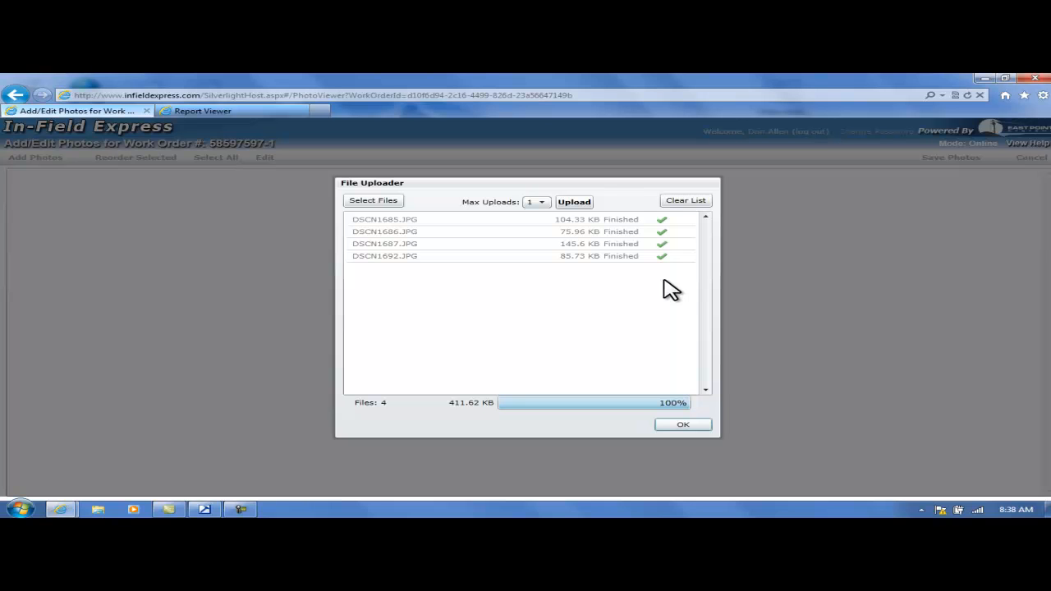
{"action": "left_click", "coordinate": [684, 426]}
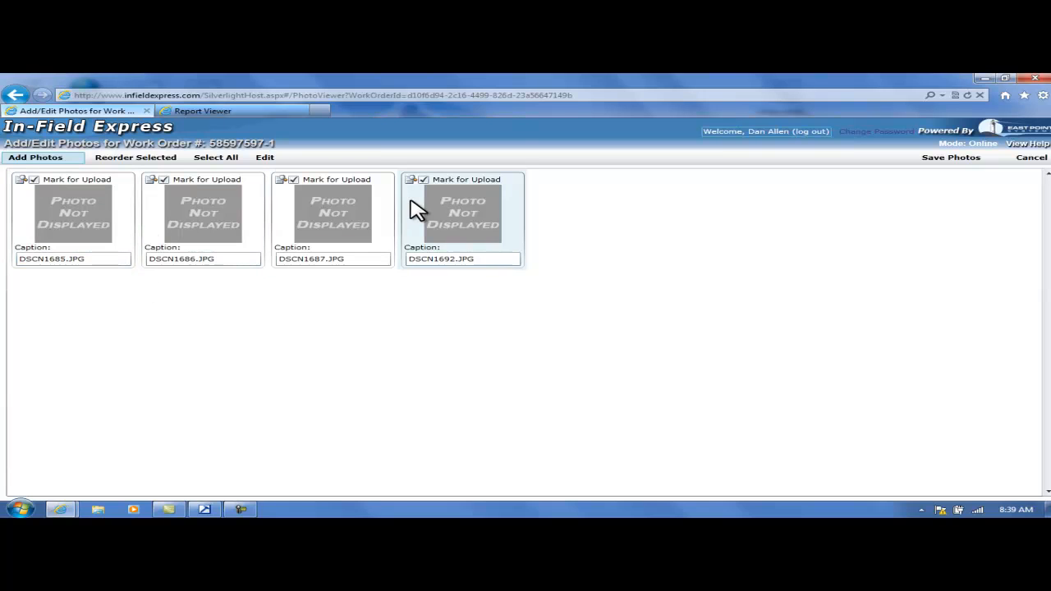
Select all the added photos and show their thumbnails.
{"action": "left_click", "coordinate": [225, 160]}
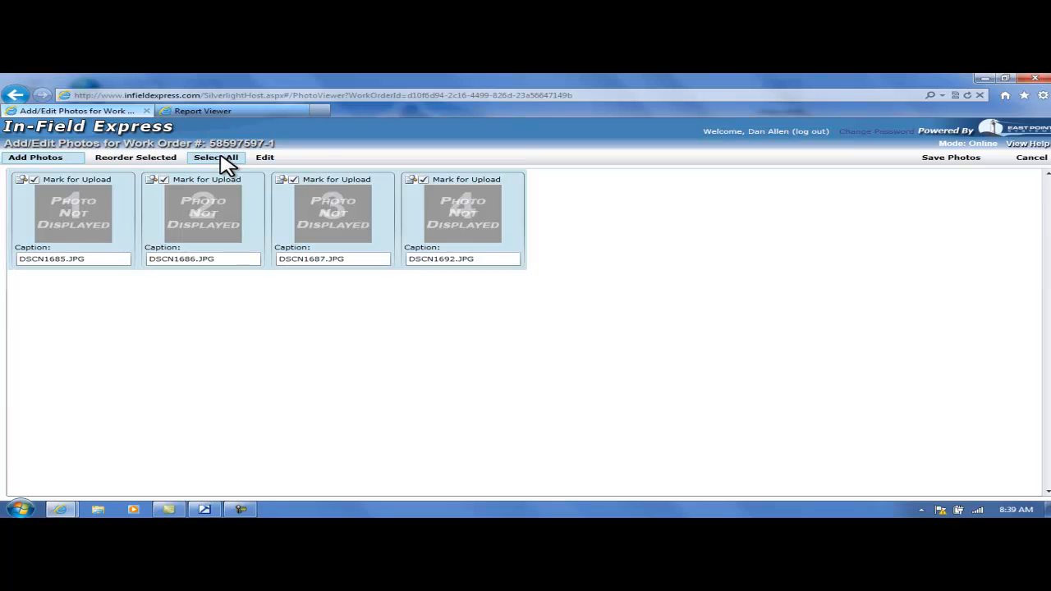
{"action": "left_click", "coordinate": [270, 165]}
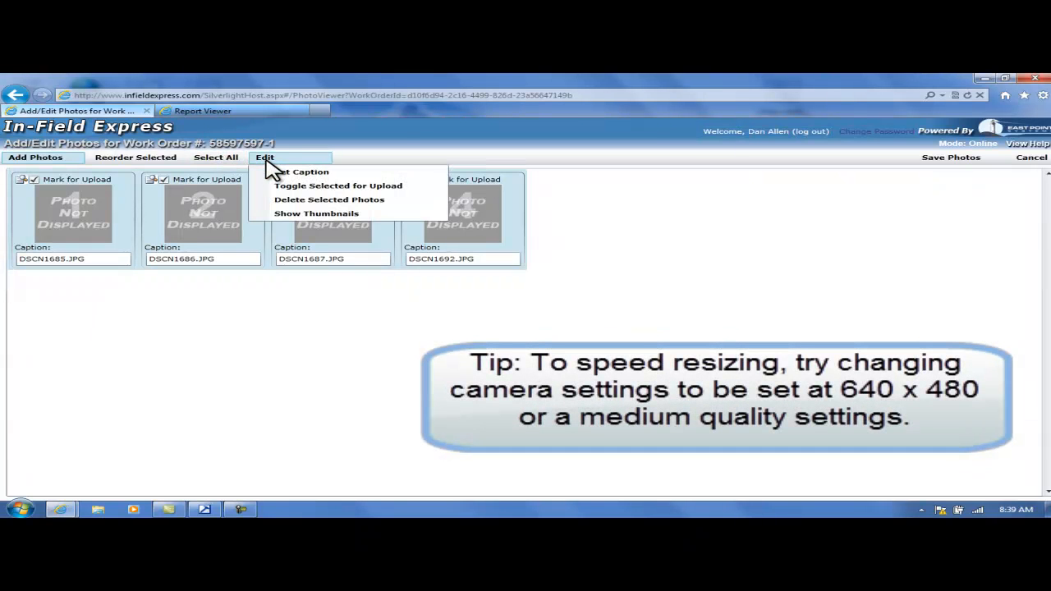
{"action": "left_click", "coordinate": [333, 215]}
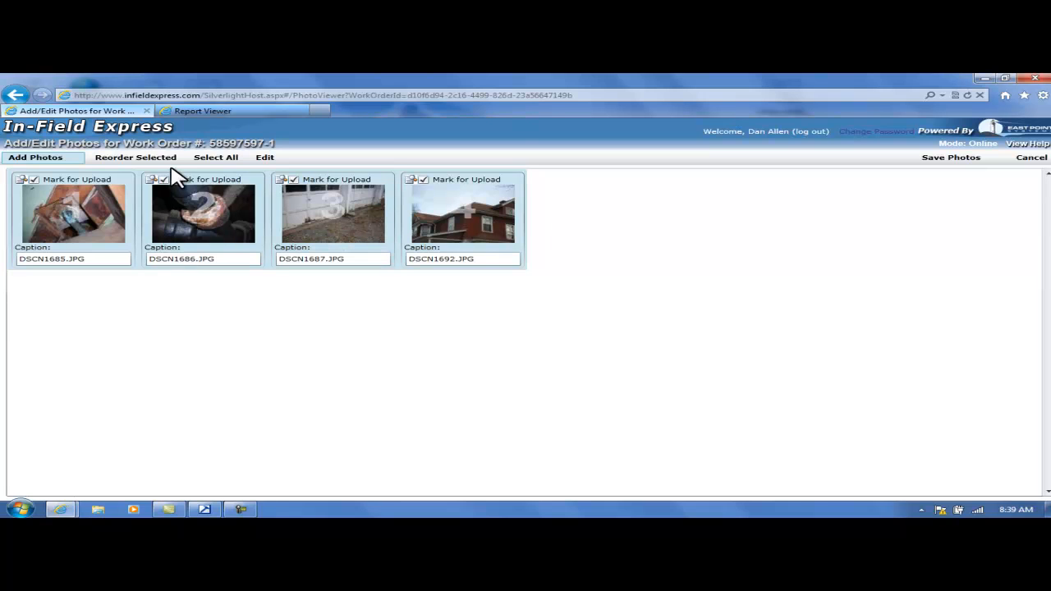
Clear the photo selection and reorder the photos as DSCN1692, DSCN1686, DSCN1687 and DSCN1685.
{"action": "left_click", "coordinate": [67, 198]}
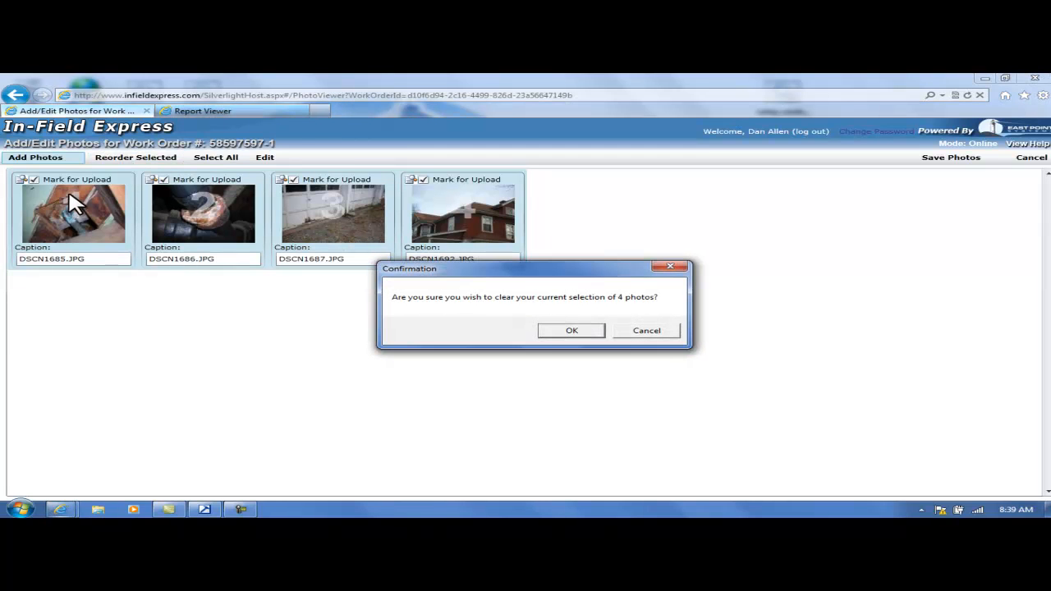
{"action": "left_click", "coordinate": [566, 331]}
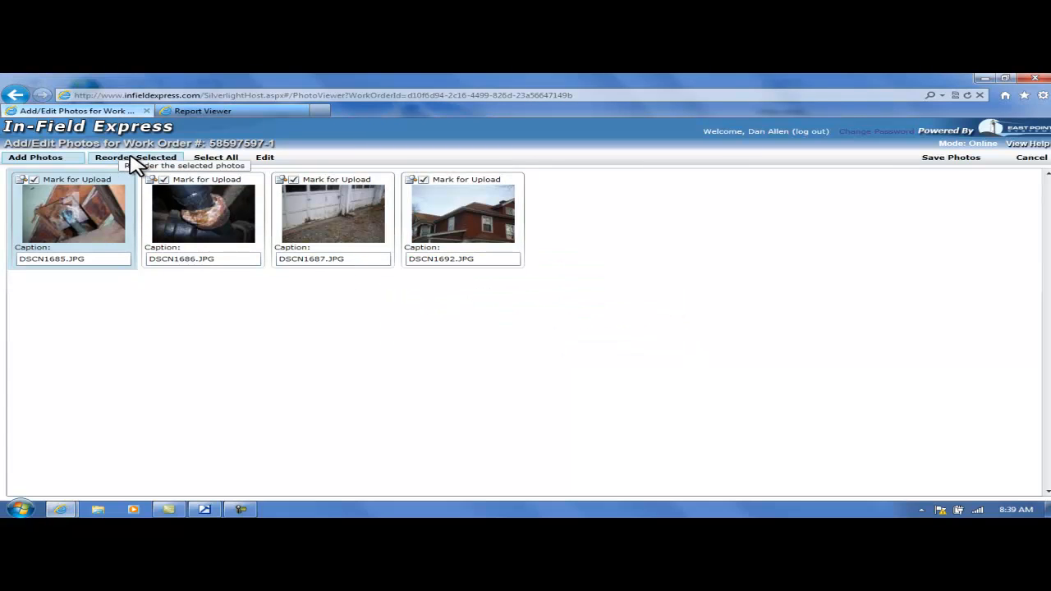
{"action": "left_click", "coordinate": [463, 237]}
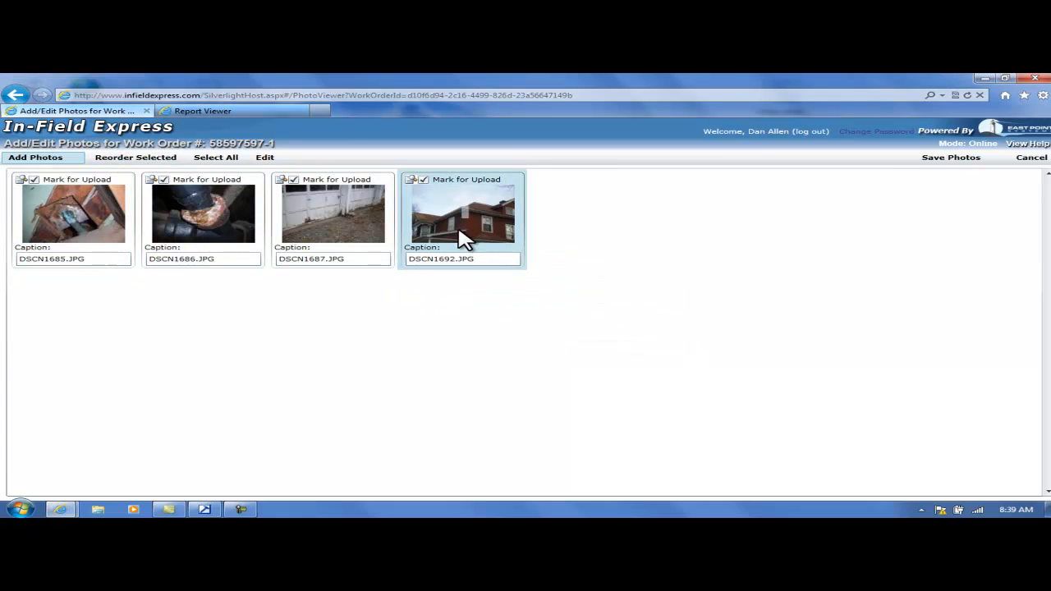
{"action": "key", "text": "ctrl"}
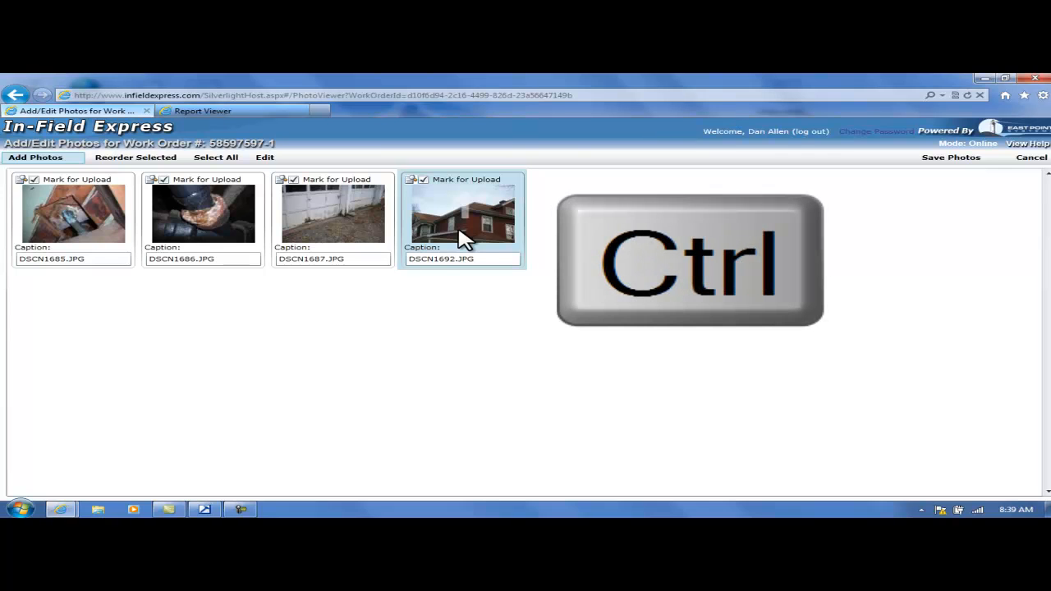
{"action": "left_click", "coordinate": [190, 226], "text": "ctrl"}
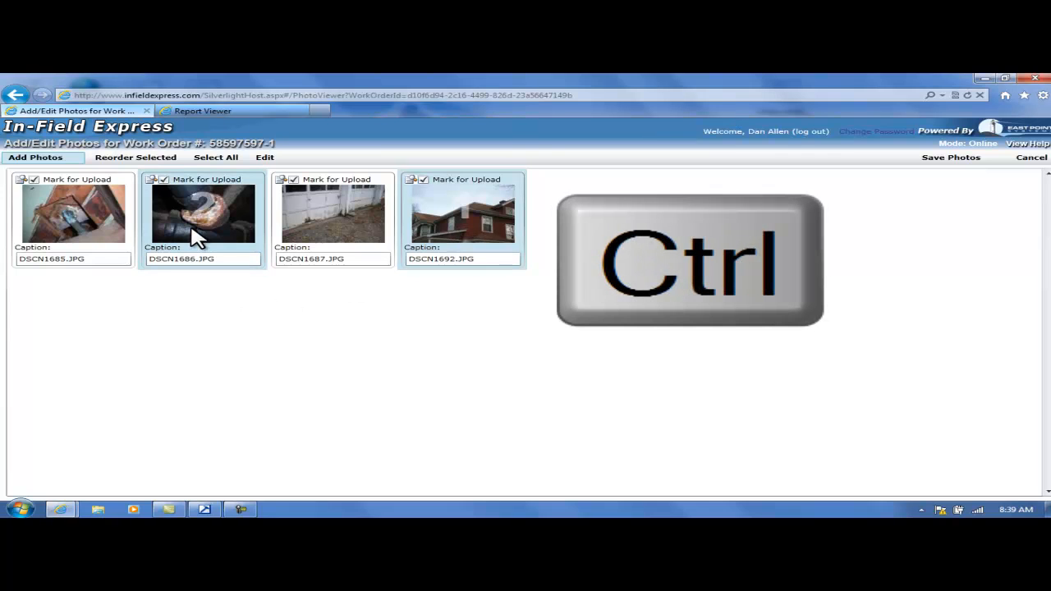
{"action": "left_click", "coordinate": [338, 237], "text": "ctrl"}
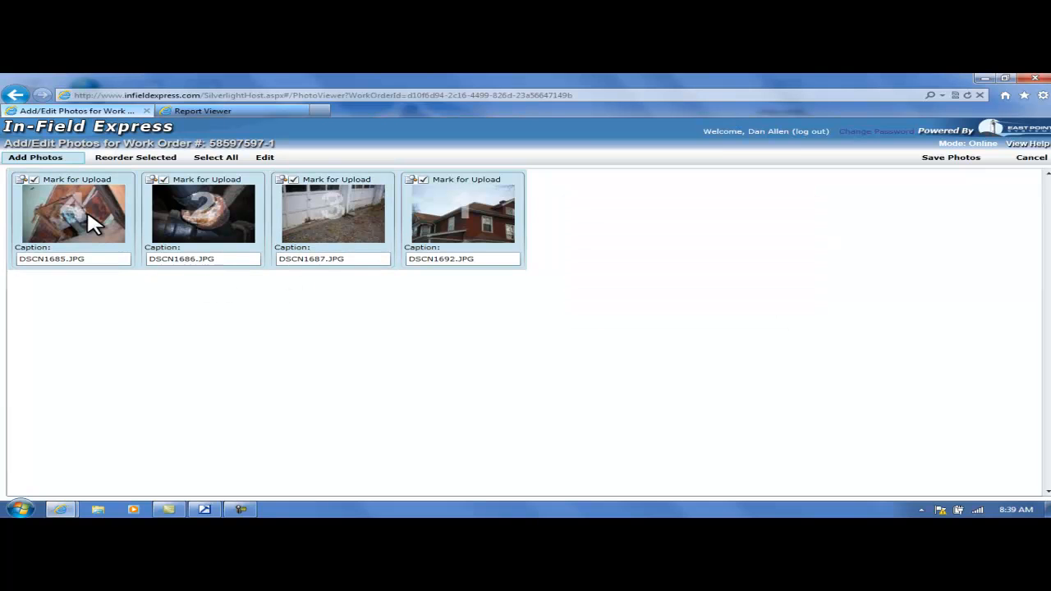
{"action": "left_click", "coordinate": [145, 161]}
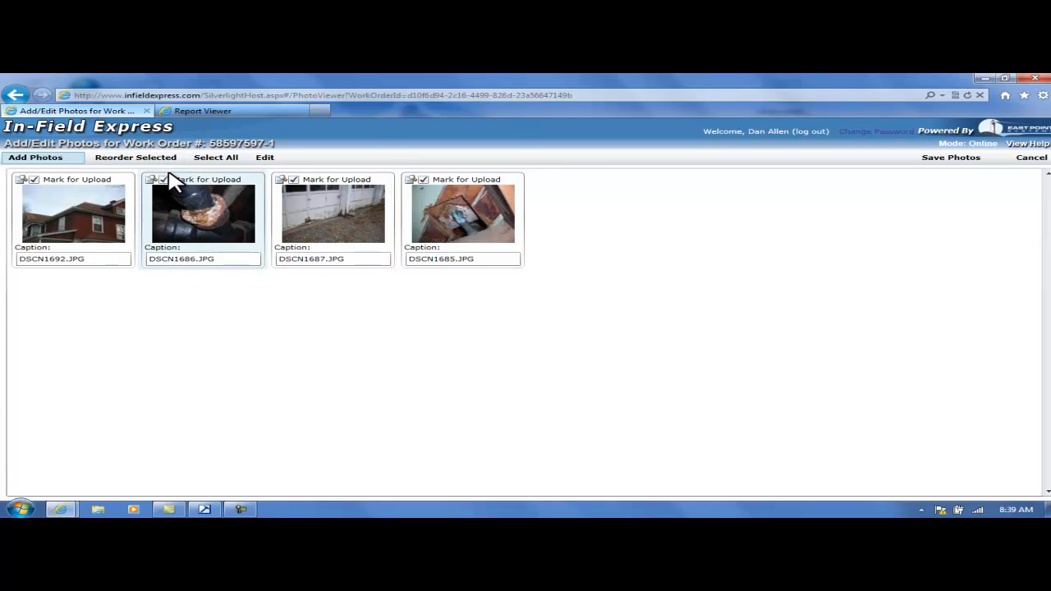
Set the caption of all four photos to Front Photo and hide their thumbnails.
{"action": "left_click", "coordinate": [264, 159]}
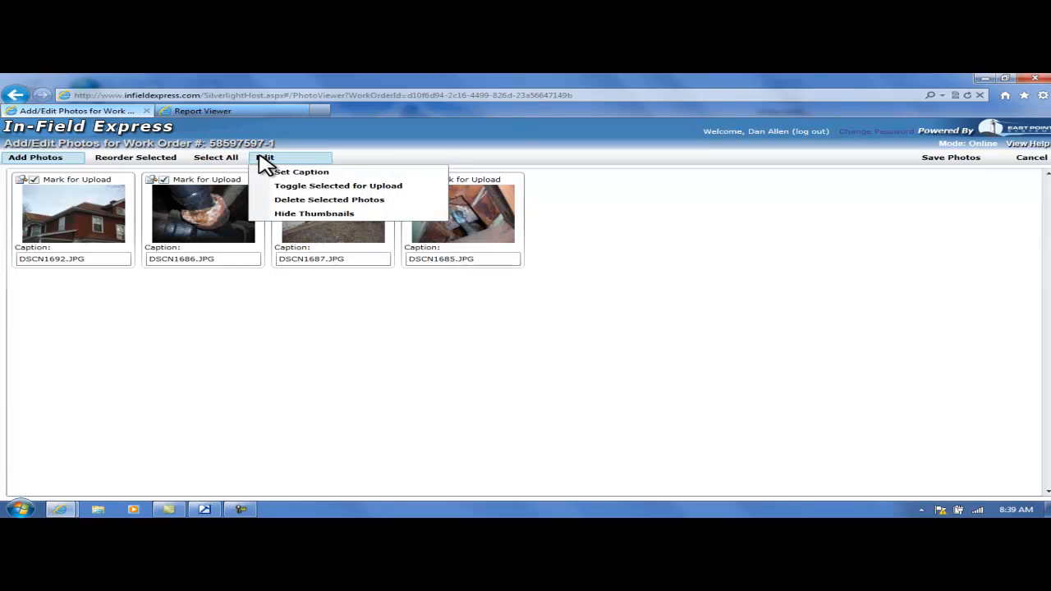
{"action": "left_click", "coordinate": [214, 159]}
{"action": "left_click", "coordinate": [292, 160]}
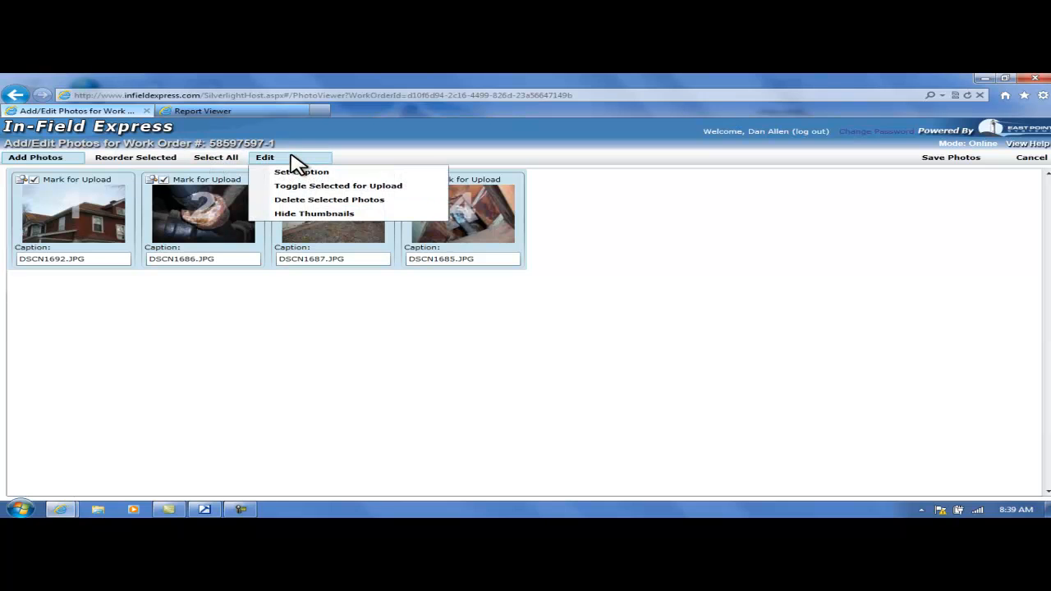
{"action": "left_click", "coordinate": [301, 172]}
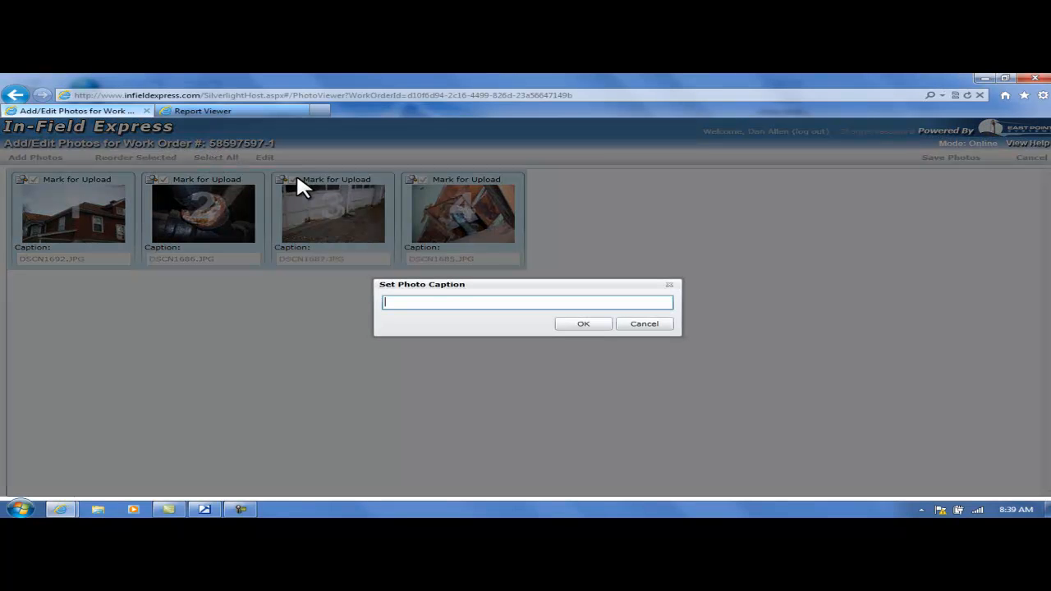
{"action": "type", "text": "Fo"}
{"action": "key", "text": "BackSpace"}
{"action": "type", "text": "ront Photo"}
{"action": "left_click", "coordinate": [590, 326]}
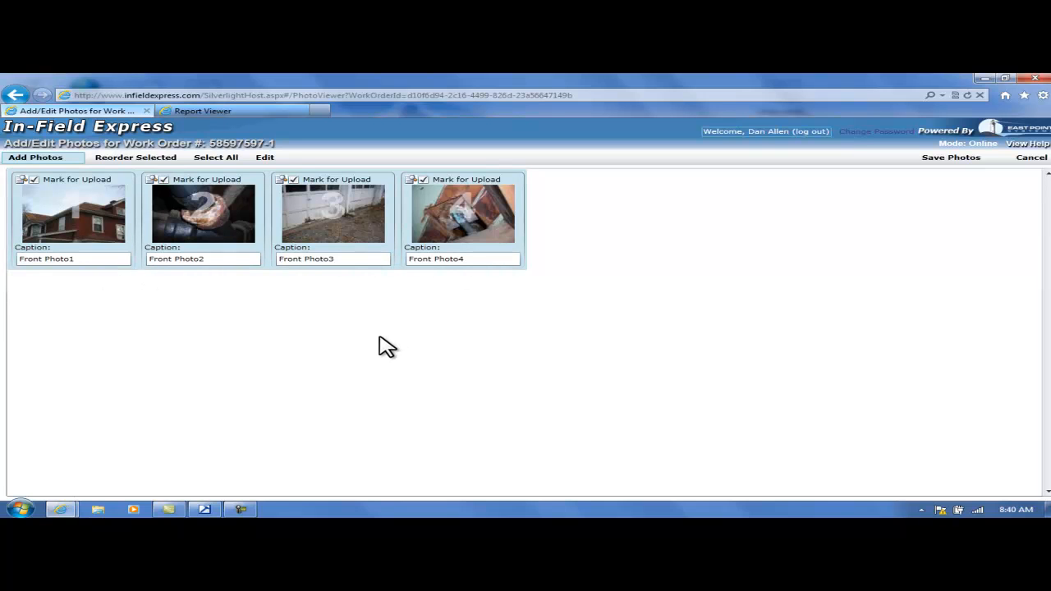
{"action": "left_click", "coordinate": [263, 160]}
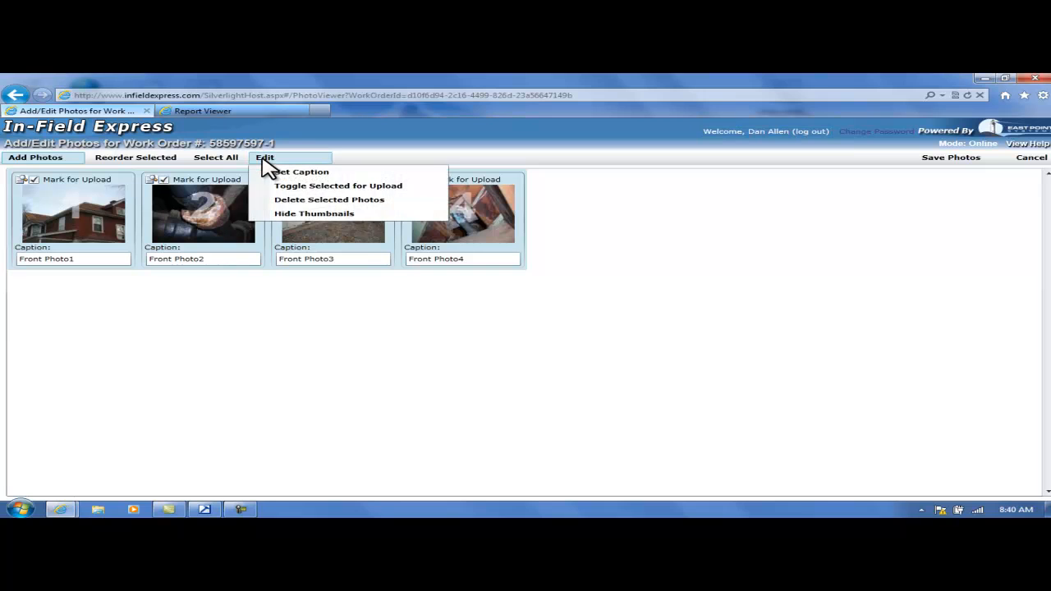
{"action": "left_click", "coordinate": [314, 226]}
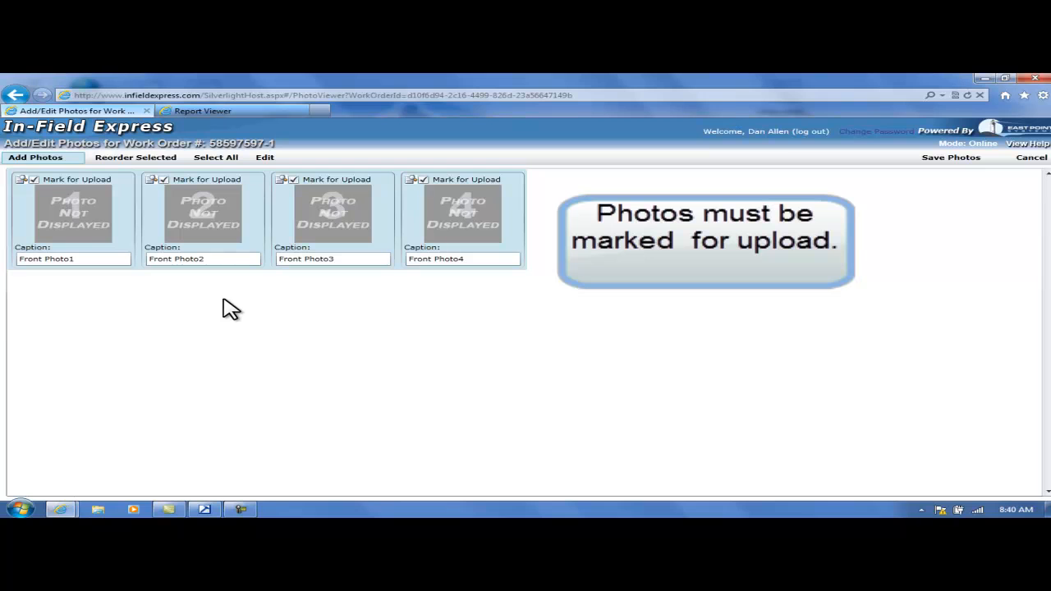
View the fourth photo at full size, close the viewer and save the work order's photos.
{"action": "left_click", "coordinate": [415, 188]}
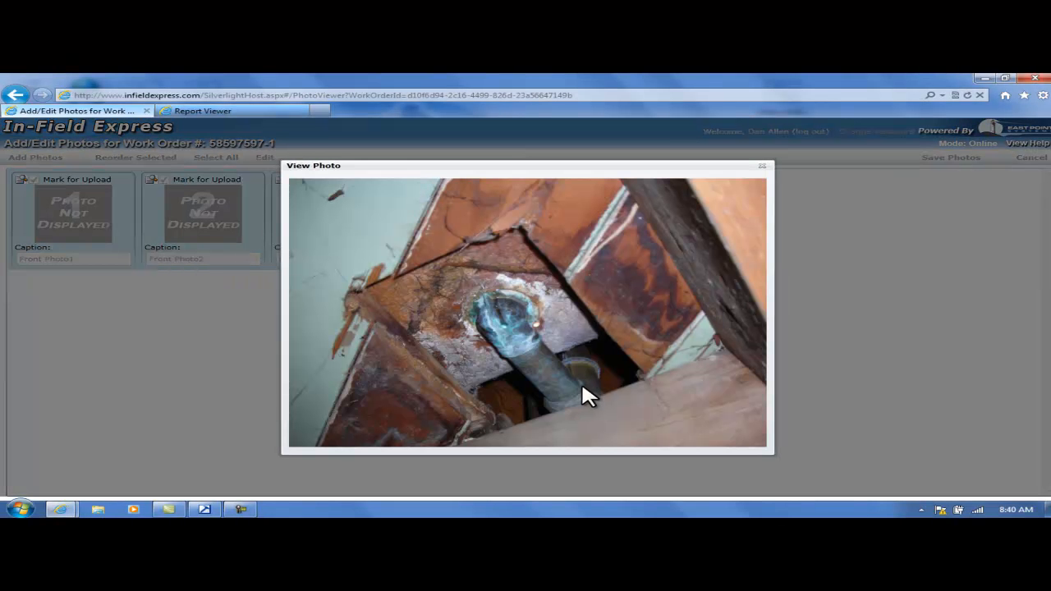
{"action": "left_click", "coordinate": [759, 166]}
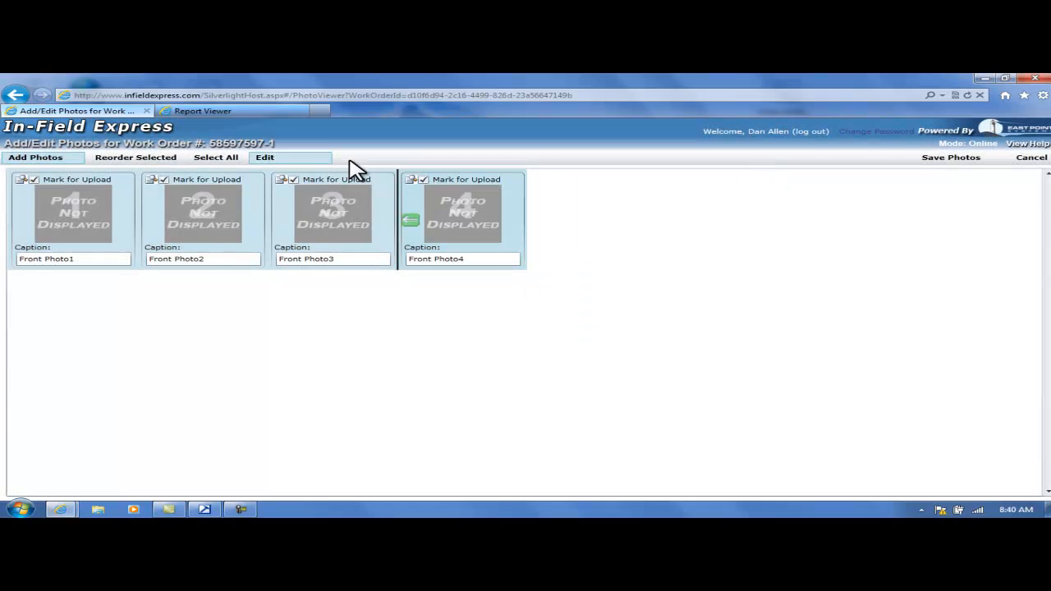
{"action": "left_click", "coordinate": [951, 160]}
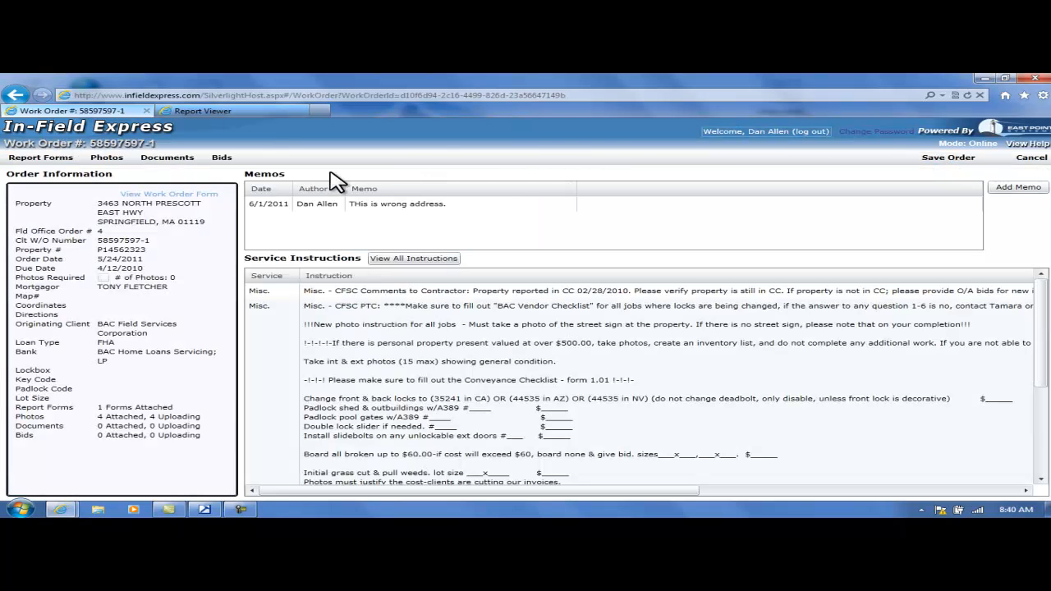
Start adding a document to the work order and choose 4567.pdf from the Documents library for upload.
{"action": "left_click", "coordinate": [168, 158]}
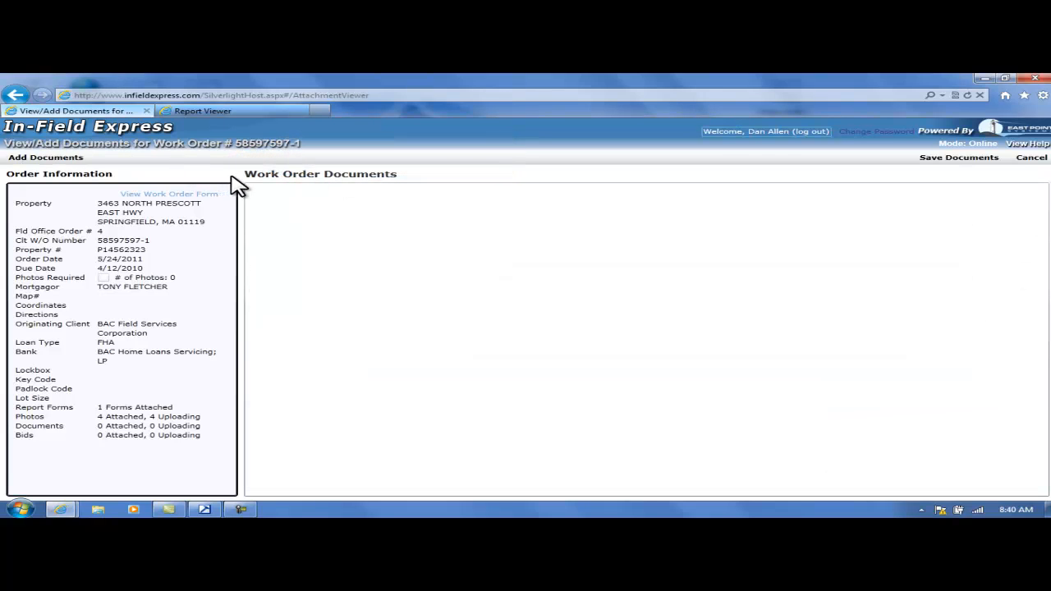
{"action": "left_click", "coordinate": [46, 158]}
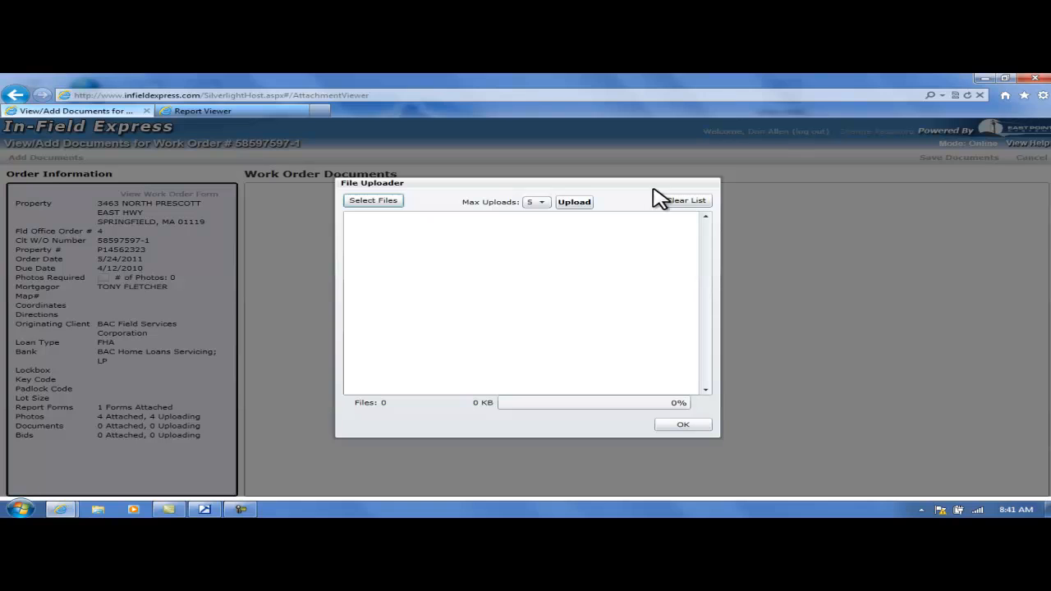
{"action": "left_click", "coordinate": [388, 202]}
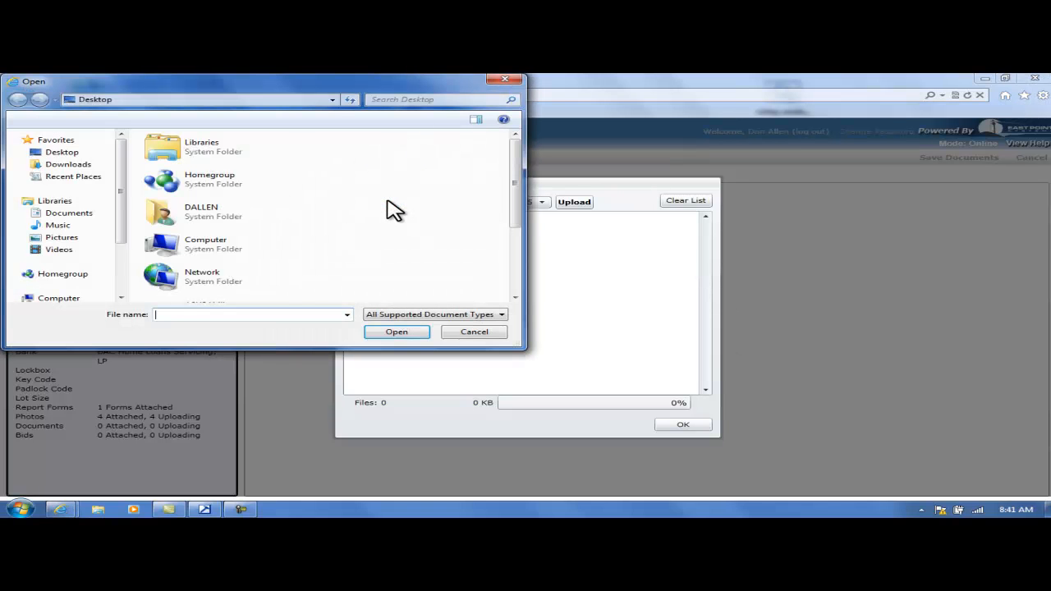
{"action": "left_click", "coordinate": [69, 213]}
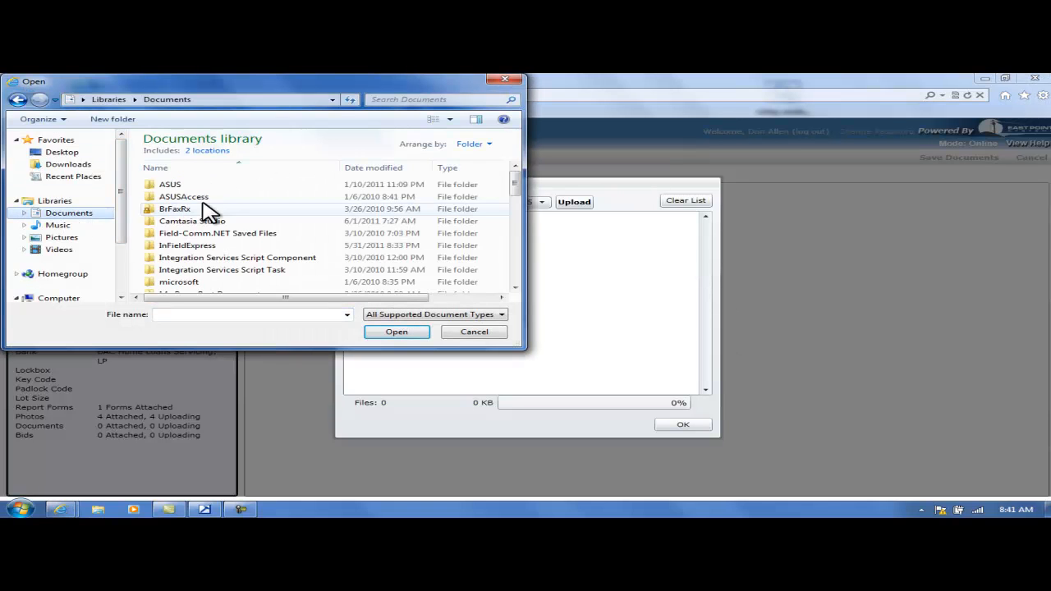
{"action": "left_click_drag", "start_coordinate": [516, 184], "coordinate": [518, 227]}
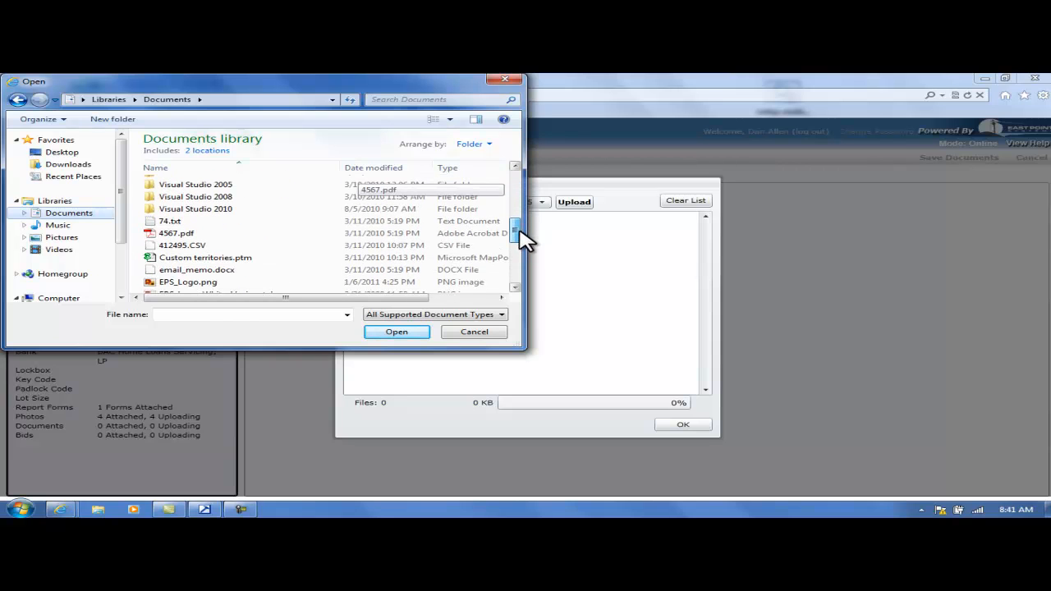
{"action": "left_click", "coordinate": [201, 234]}
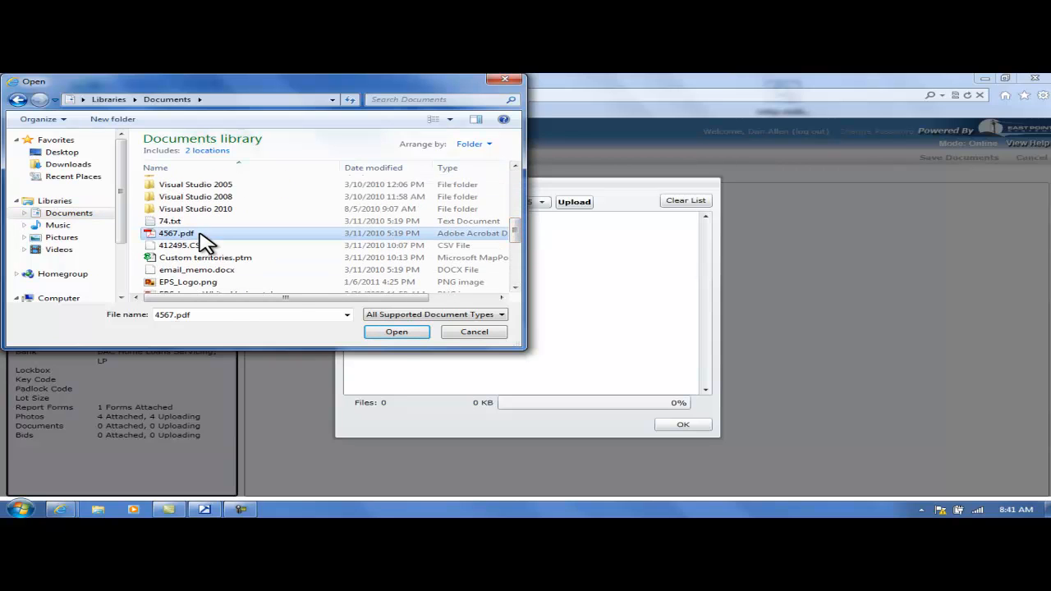
{"action": "left_click", "coordinate": [392, 333]}
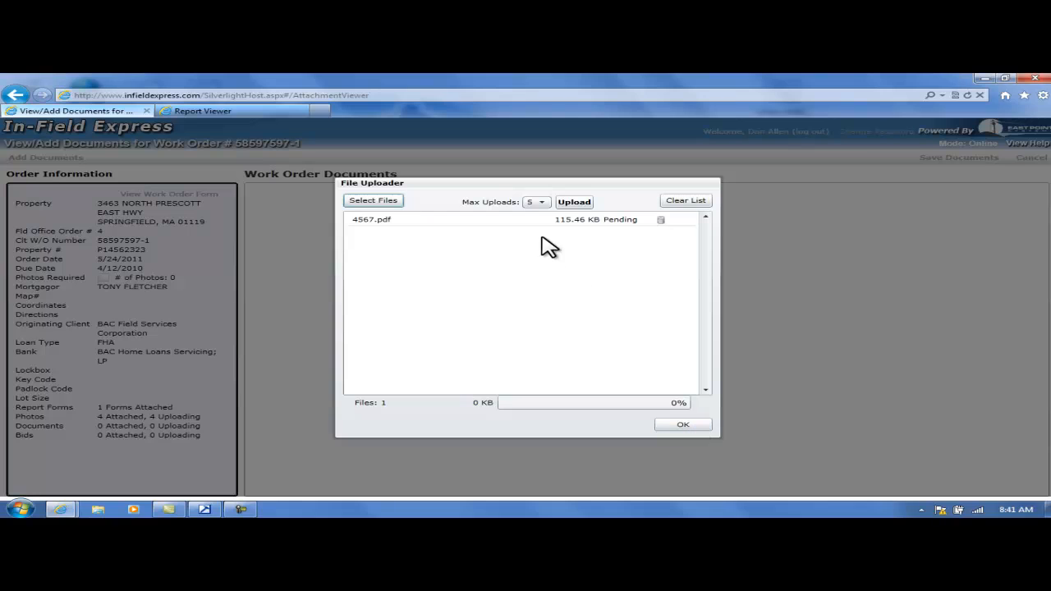
Upload 4567.pdf, close the File Uploader and save the work order's documents.
{"action": "left_click", "coordinate": [581, 203]}
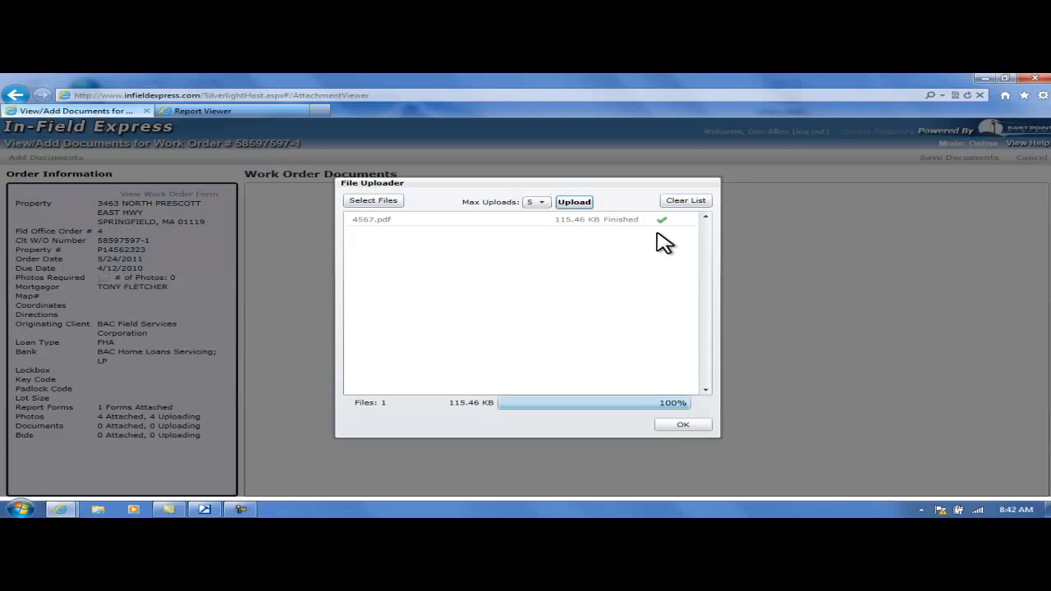
{"action": "left_click", "coordinate": [696, 424]}
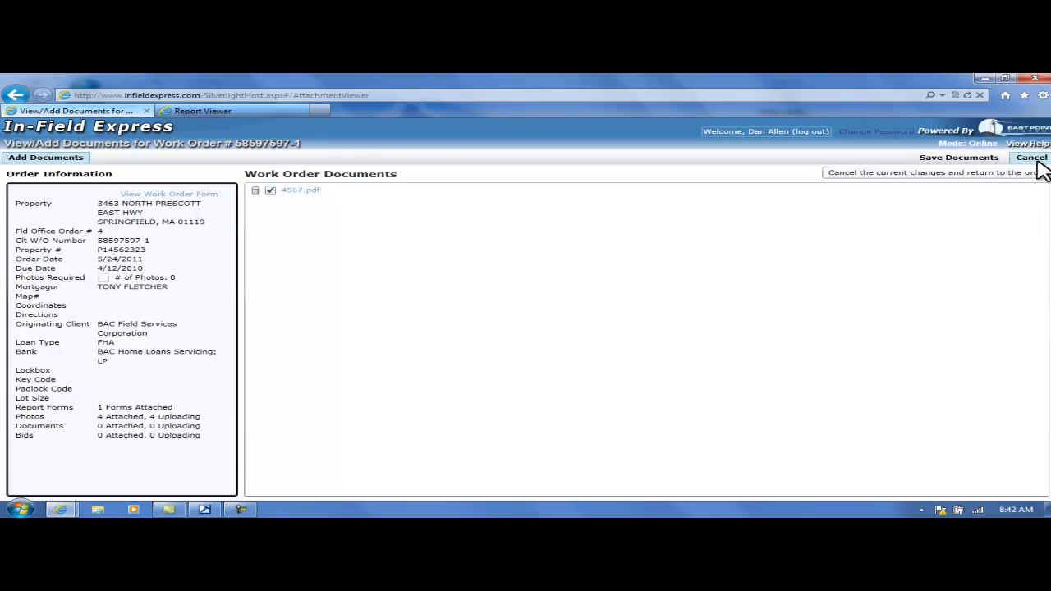
{"action": "left_click", "coordinate": [990, 159]}
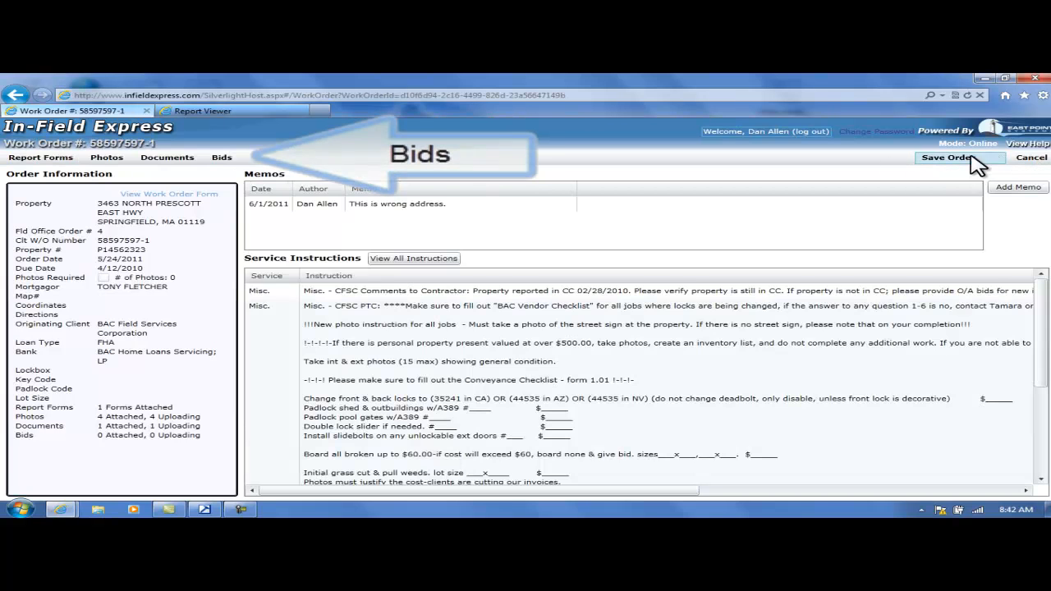
Create a new bid for the work order with expiration date 6/30/2011 and bid header Reglaze Window.
{"action": "left_click", "coordinate": [222, 157]}
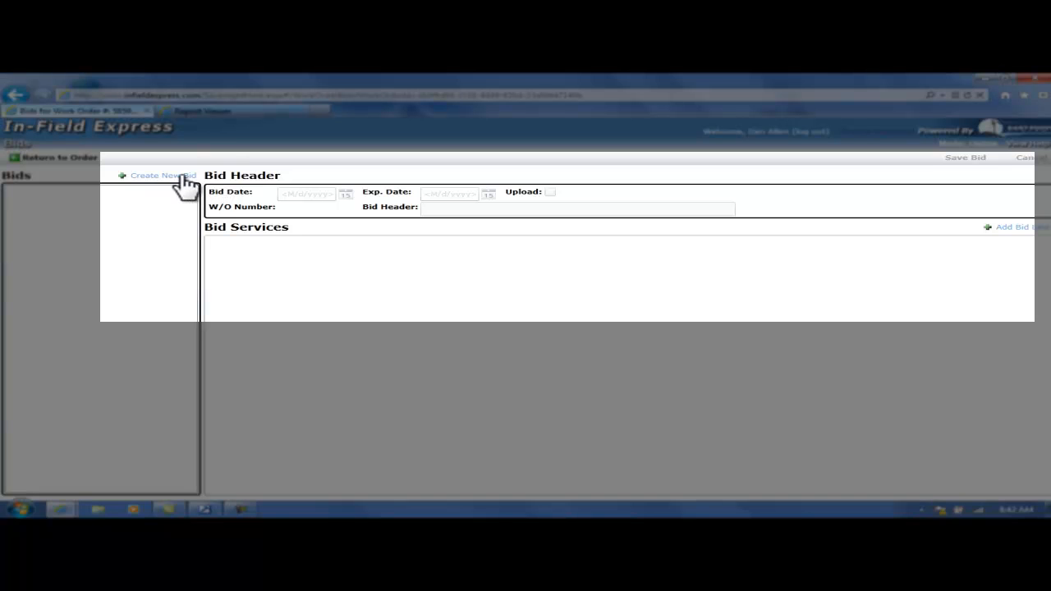
{"action": "left_click", "coordinate": [164, 175]}
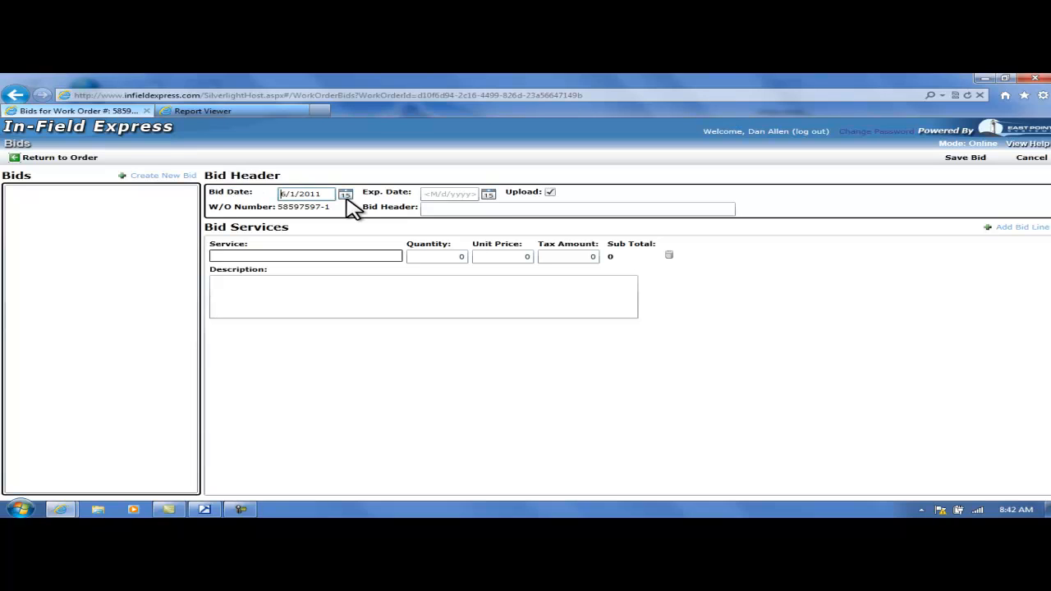
{"action": "left_click", "coordinate": [488, 195]}
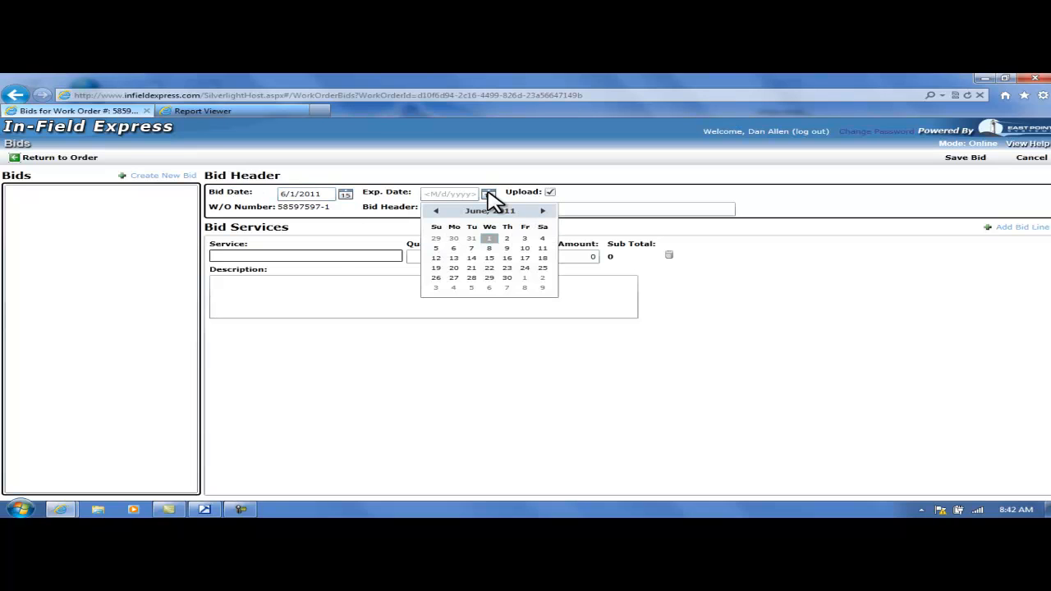
{"action": "left_click", "coordinate": [513, 278]}
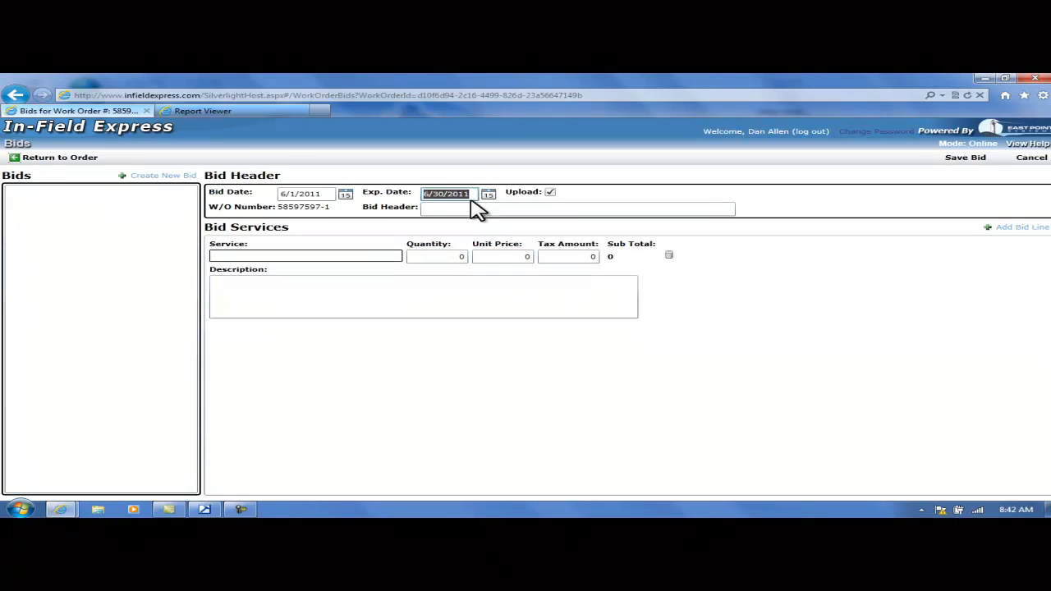
{"action": "left_click", "coordinate": [469, 210]}
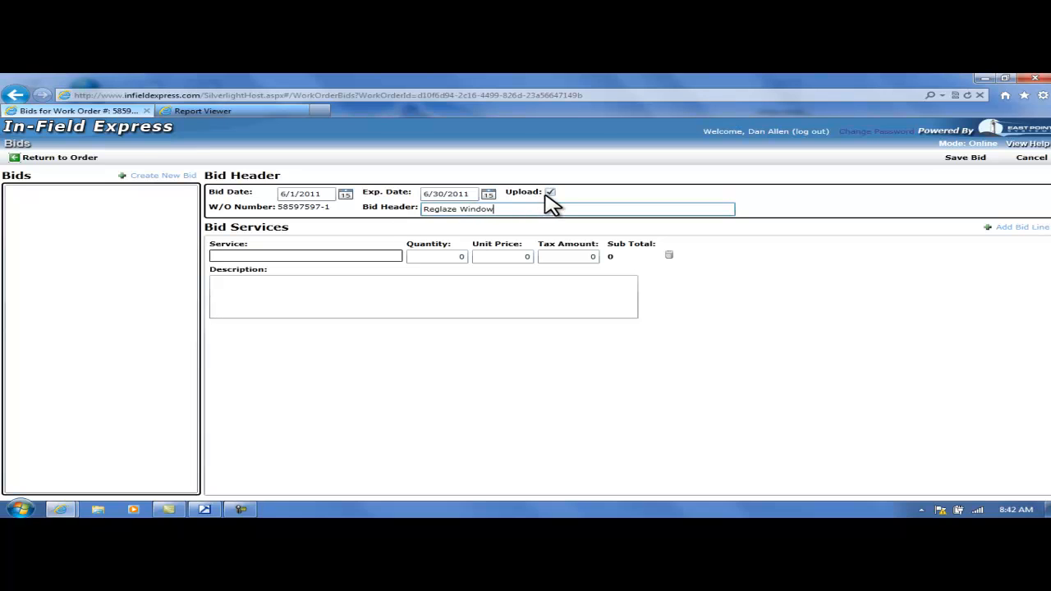
Fill in the bid line with service Reglaze window(s), quantity 1 and description 12 x 36, keeping the default unit price.
{"action": "left_click", "coordinate": [236, 260]}
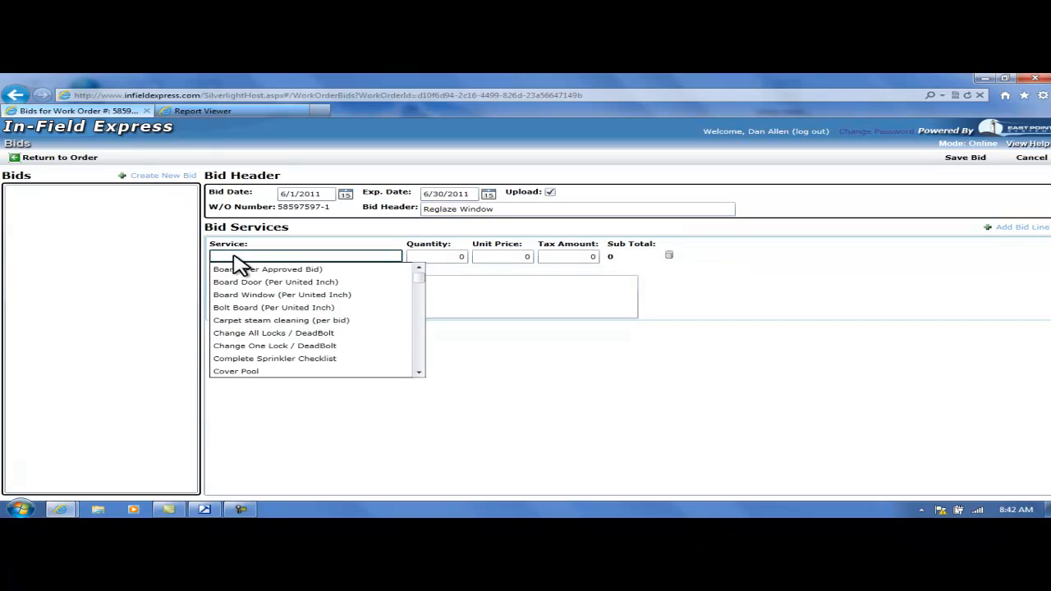
{"action": "type", "text": "Reglaze window(s"}
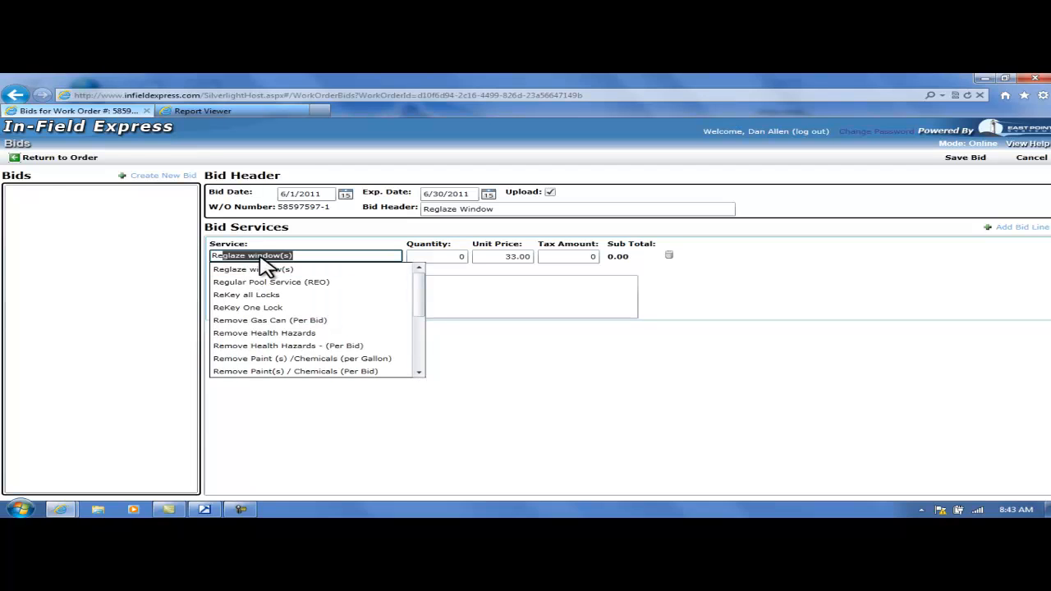
{"action": "left_click", "coordinate": [261, 268]}
{"action": "left_click", "coordinate": [438, 256]}
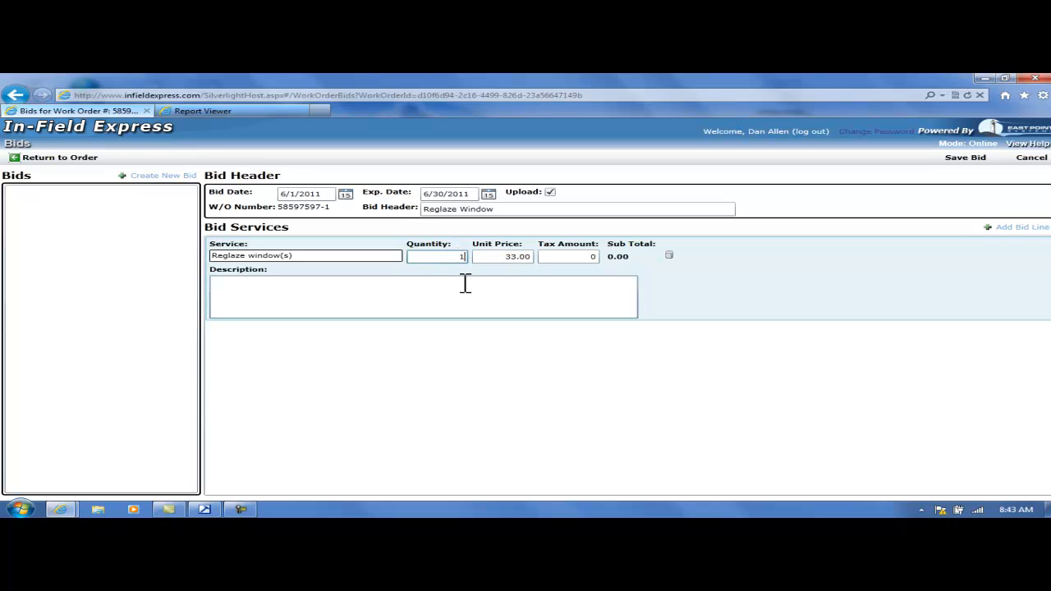
{"action": "left_click", "coordinate": [501, 256]}
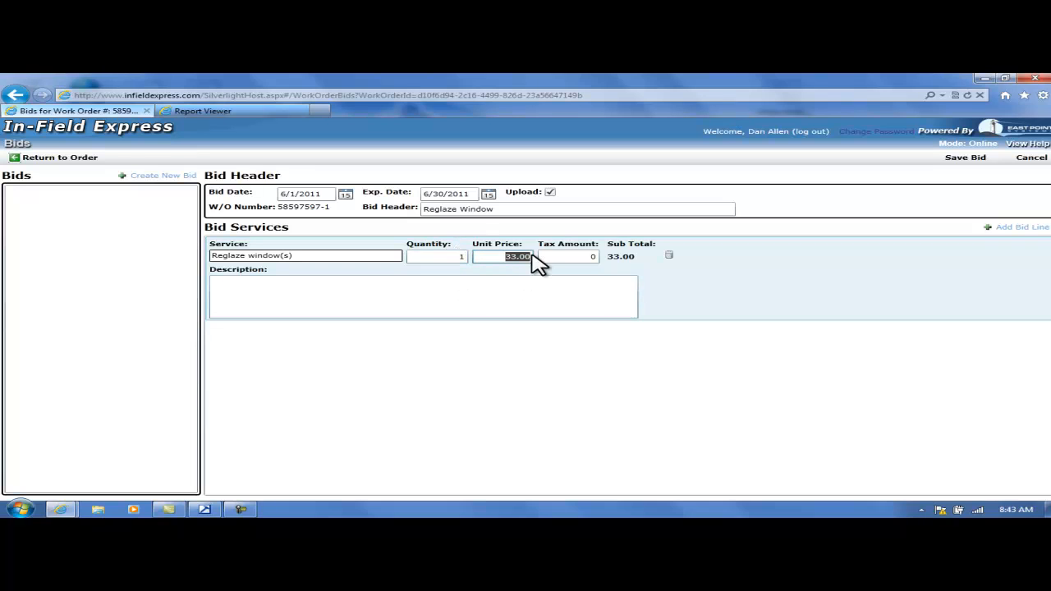
{"action": "left_click", "coordinate": [709, 279]}
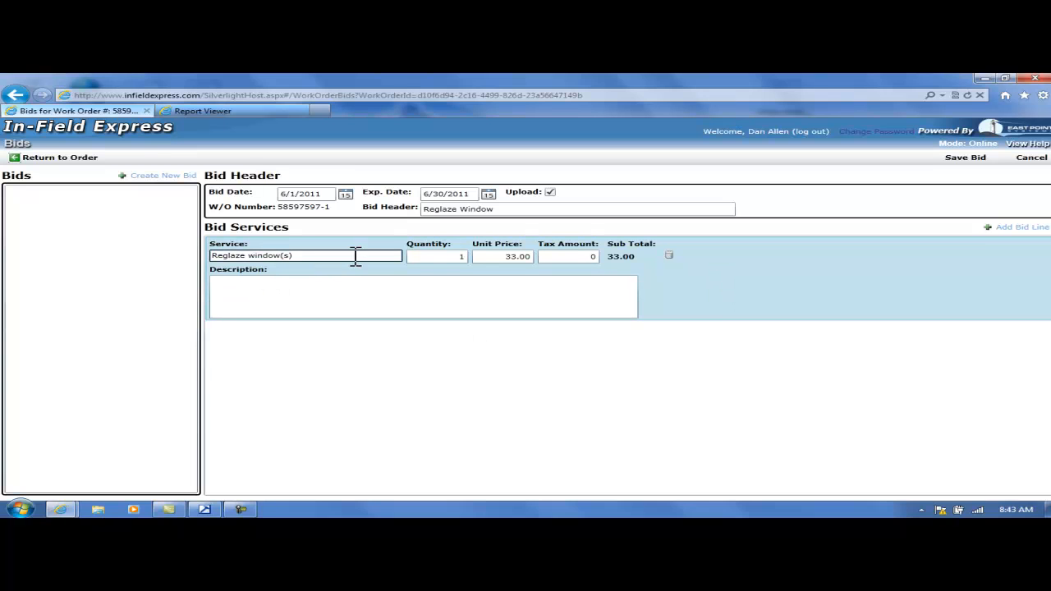
{"action": "double_click", "coordinate": [511, 256]}
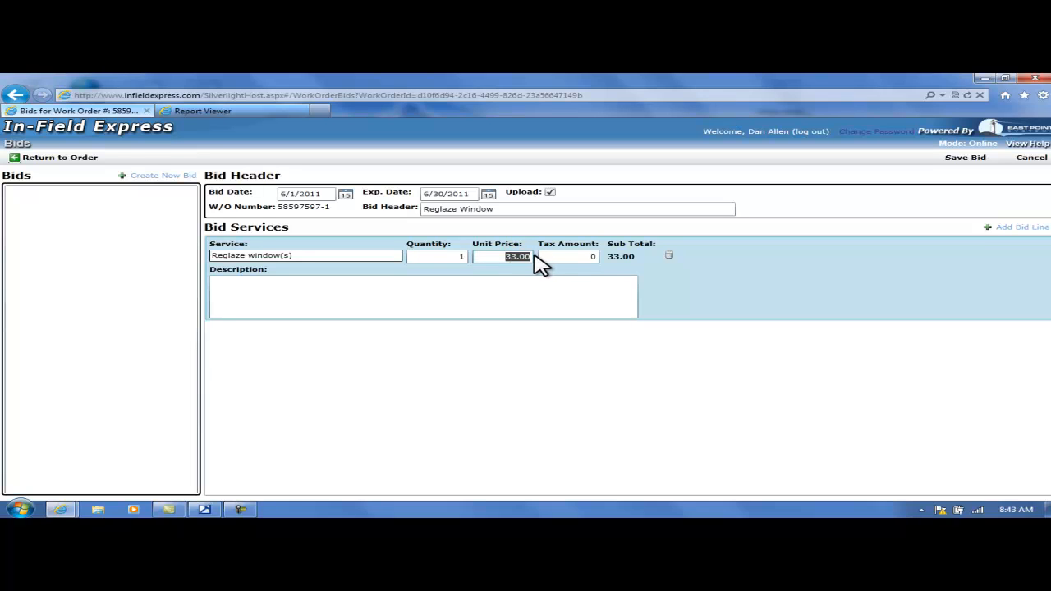
{"action": "left_click", "coordinate": [376, 285]}
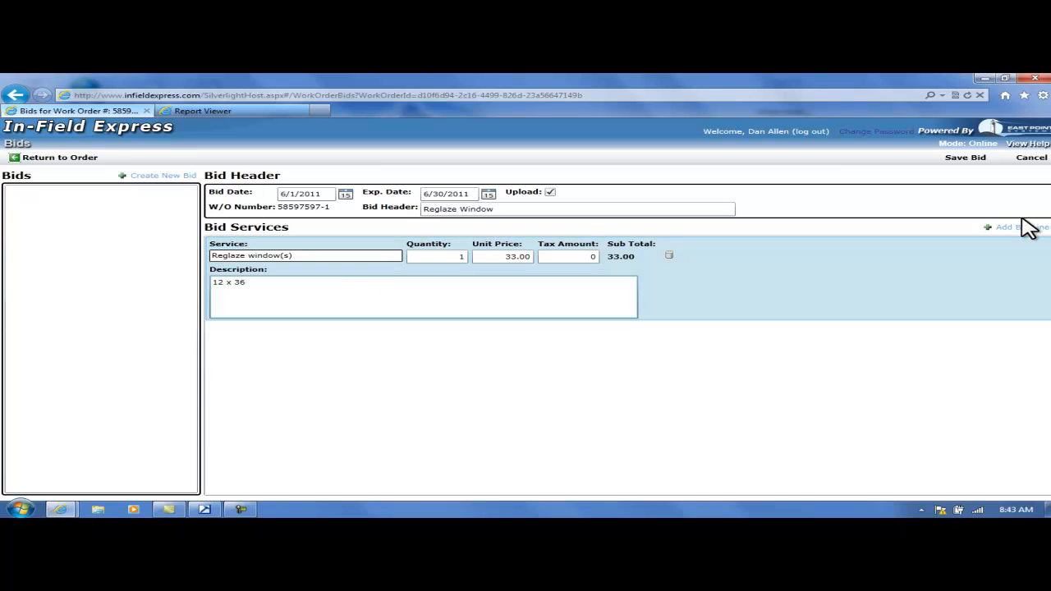
{"action": "left_click", "coordinate": [964, 161]}
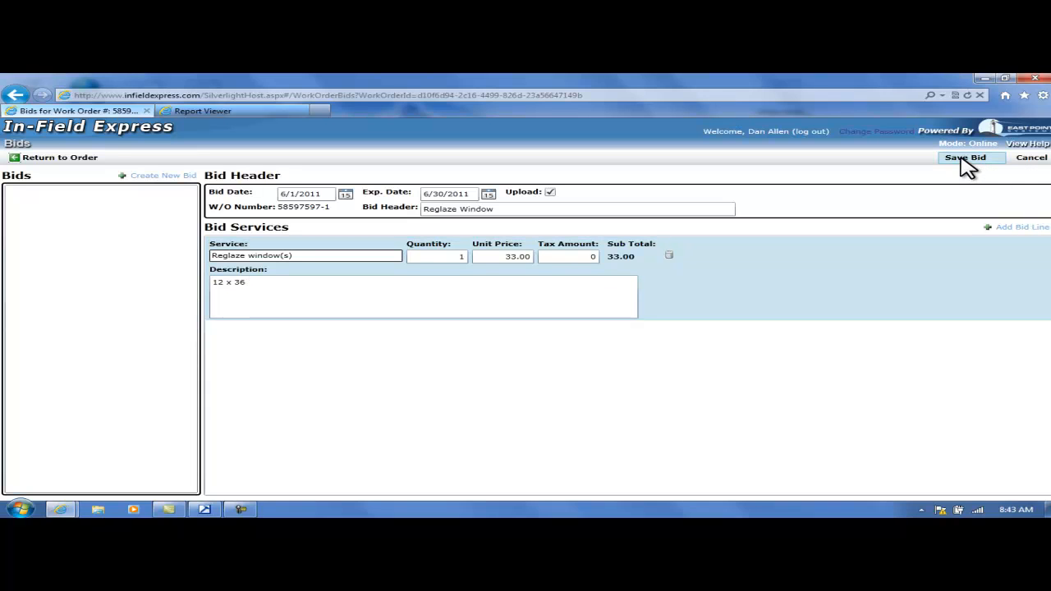
Add a blank second bid line and remove it again.
{"action": "left_click", "coordinate": [1007, 232]}
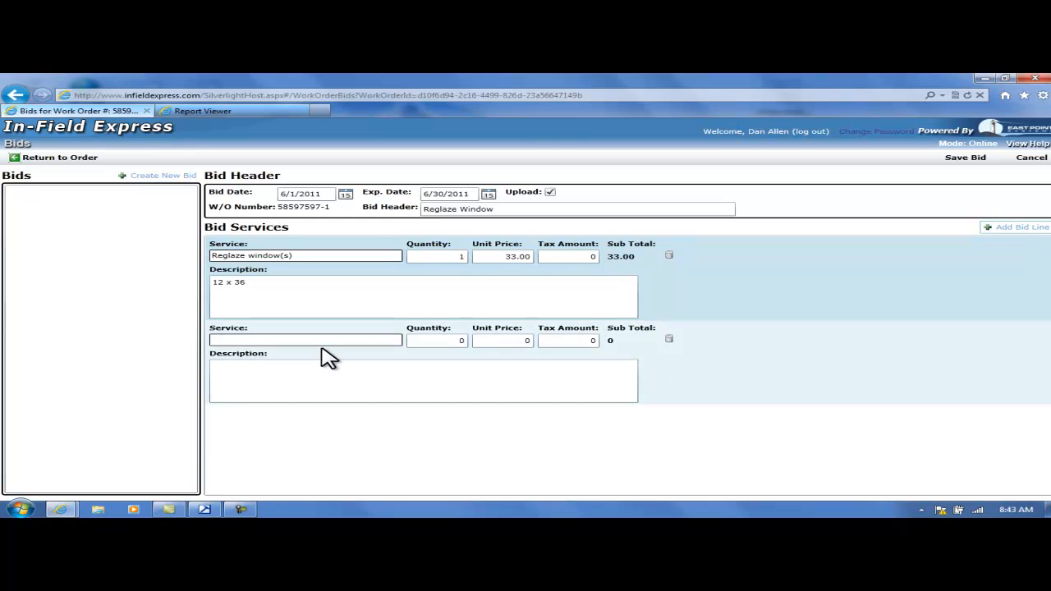
{"action": "left_click", "coordinate": [669, 339]}
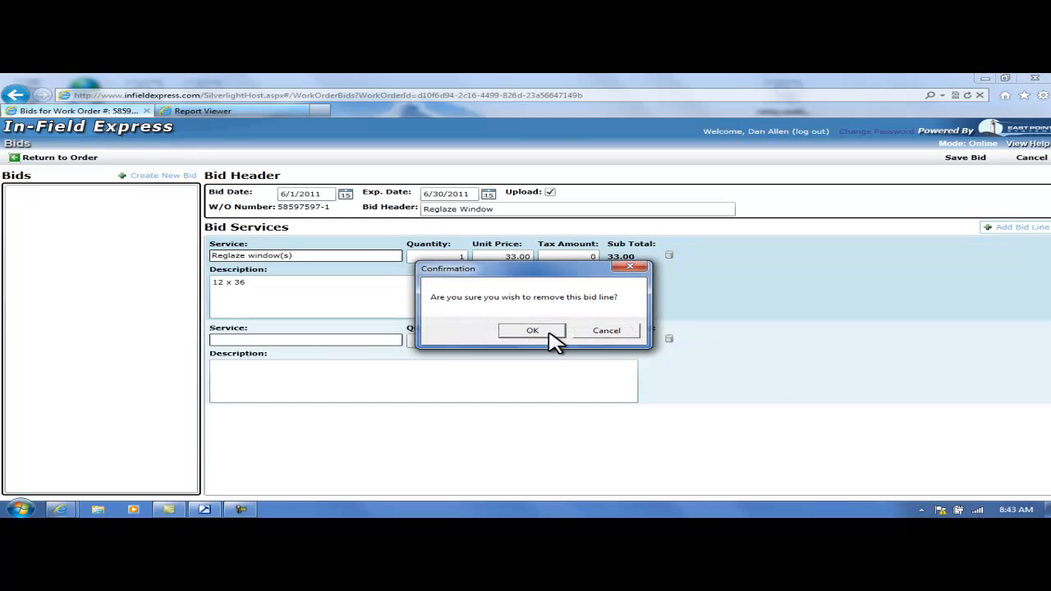
{"action": "left_click", "coordinate": [547, 334]}
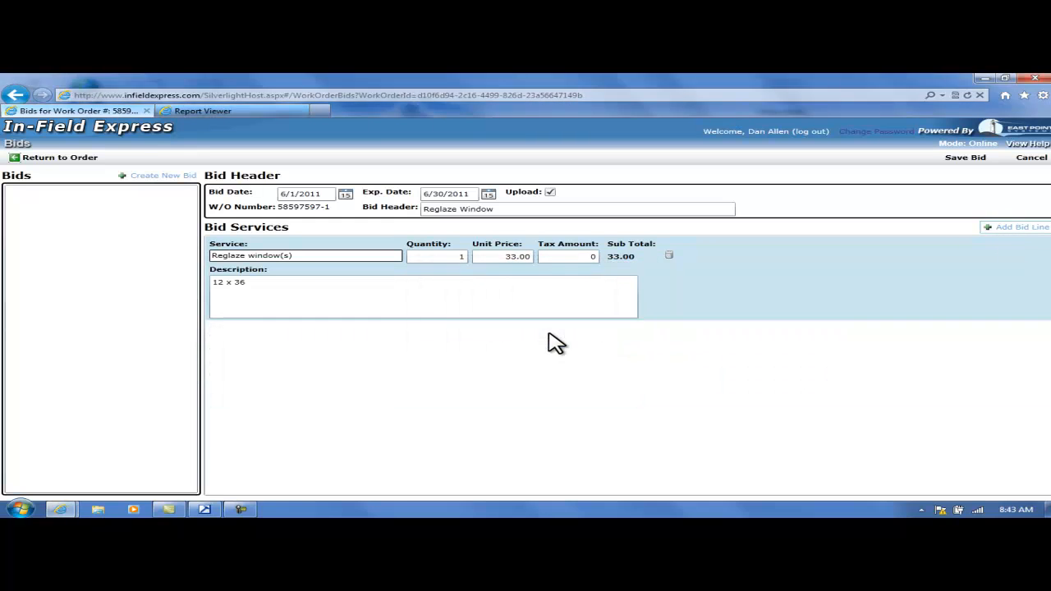
Save the bid and return to the work order.
{"action": "left_click", "coordinate": [967, 161]}
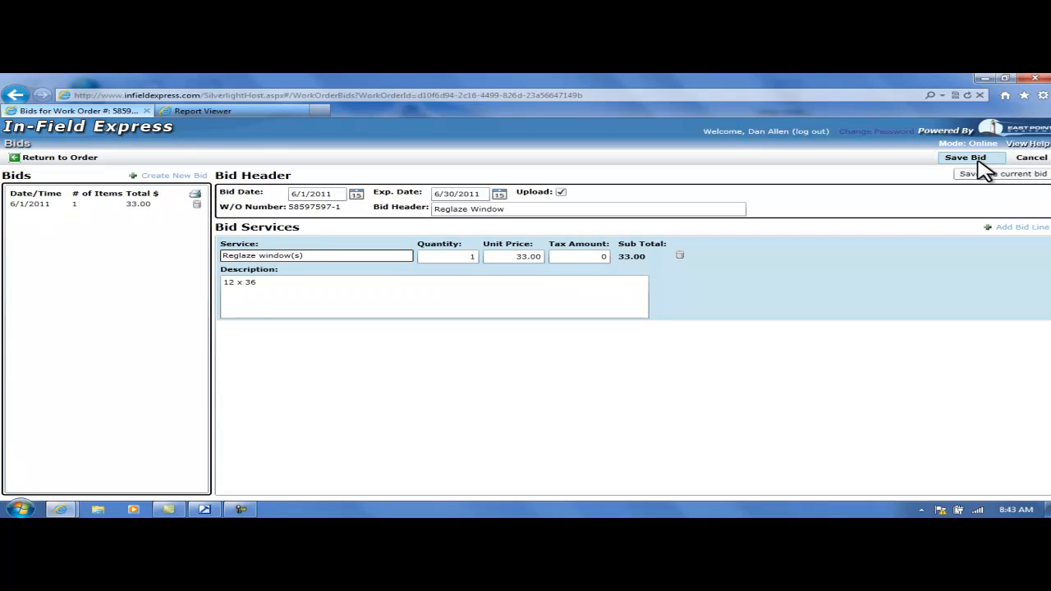
{"action": "left_click", "coordinate": [59, 161]}
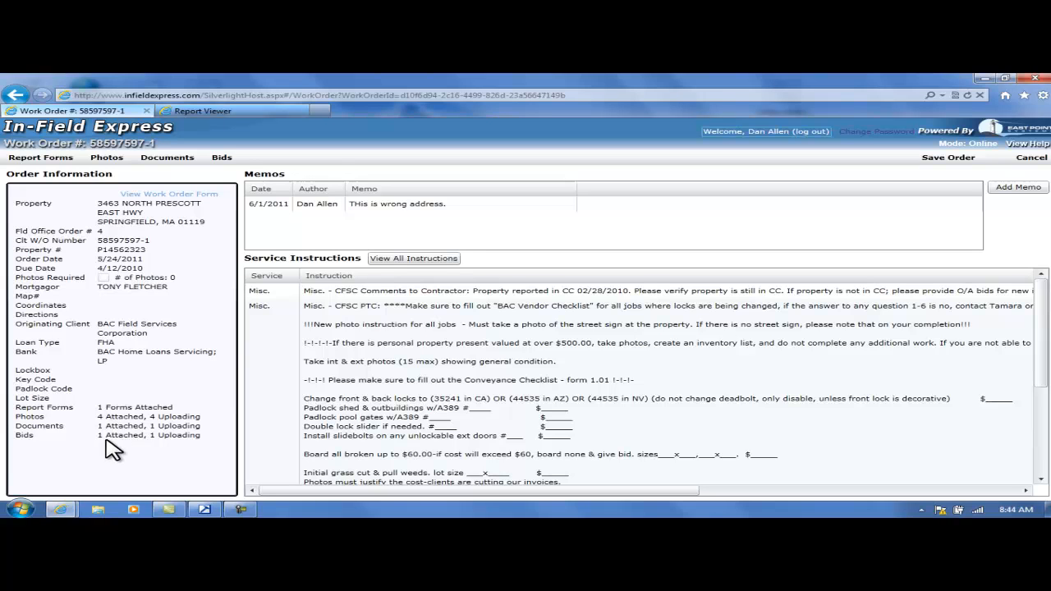
Save and submit the work order to the field office as completed, accepting that it can no longer be edited.
{"action": "left_click", "coordinate": [946, 157]}
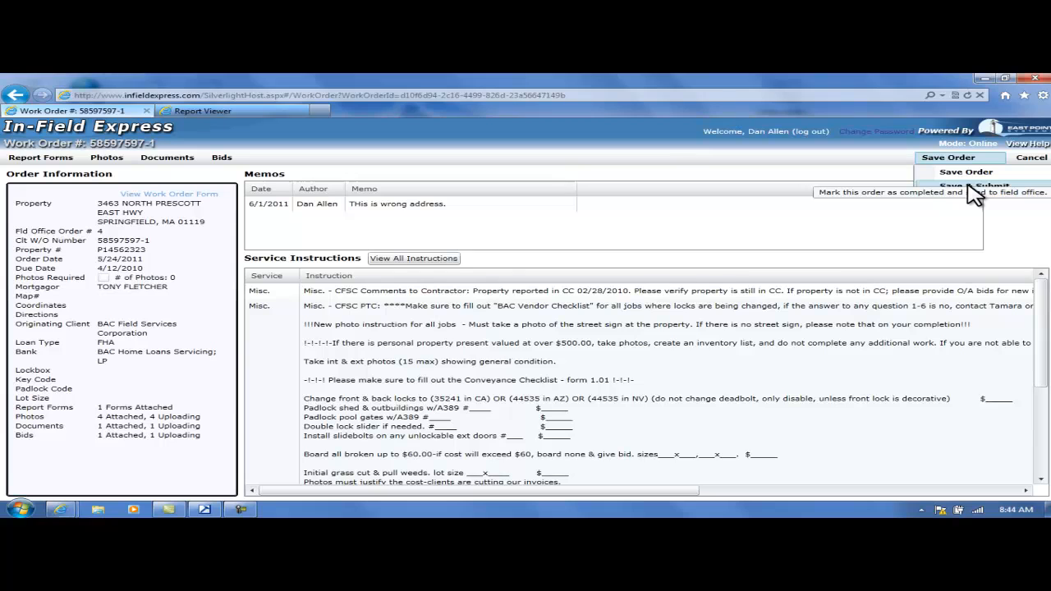
{"action": "left_click", "coordinate": [969, 188]}
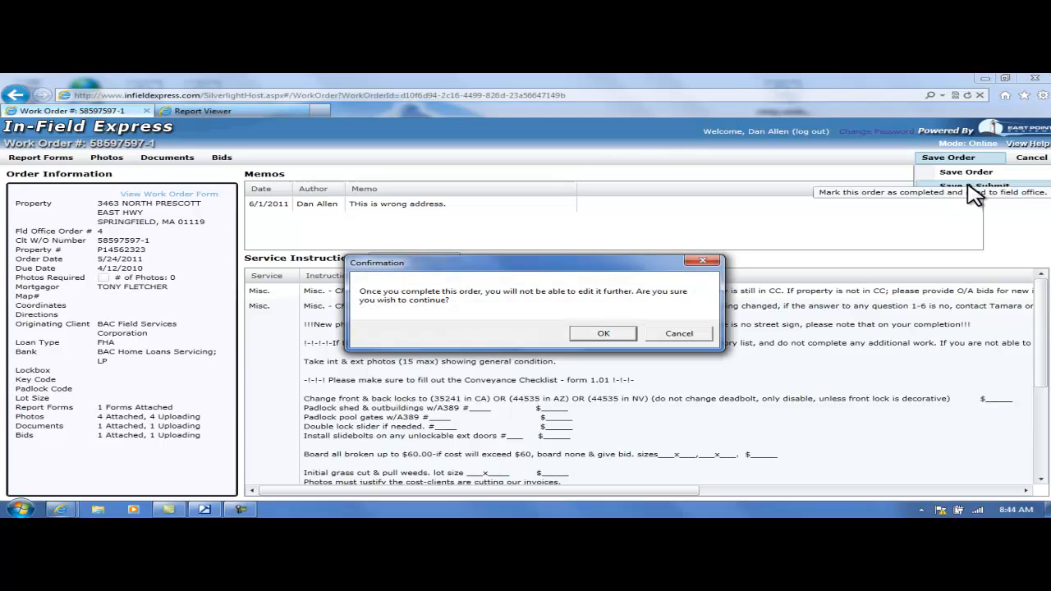
{"action": "left_click", "coordinate": [604, 334]}
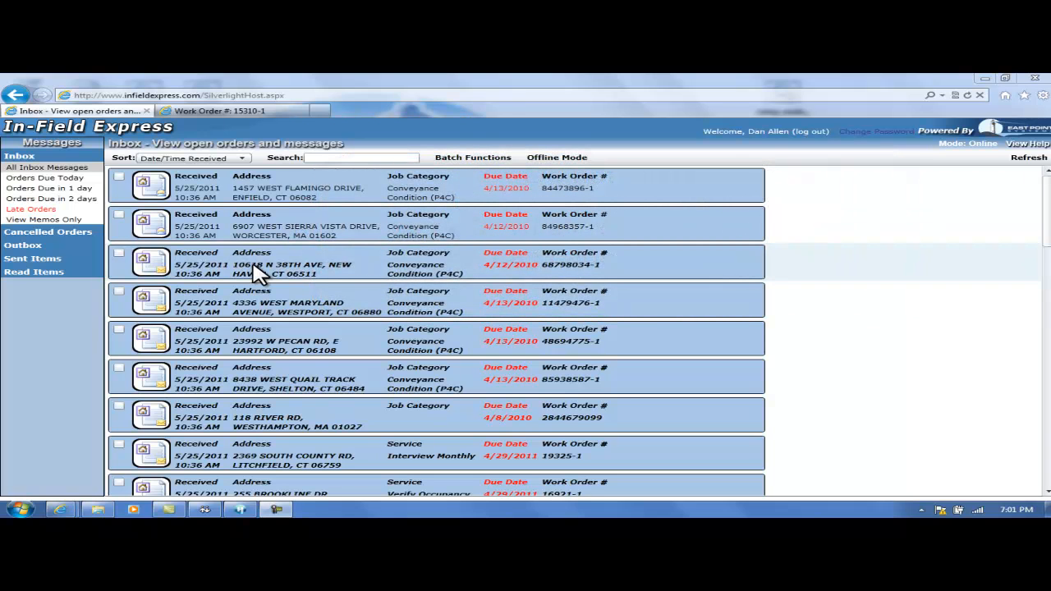
Compare the inbox with the second open work order session and close that work order's page, keeping only the inbox open.
{"action": "left_click", "coordinate": [215, 114]}
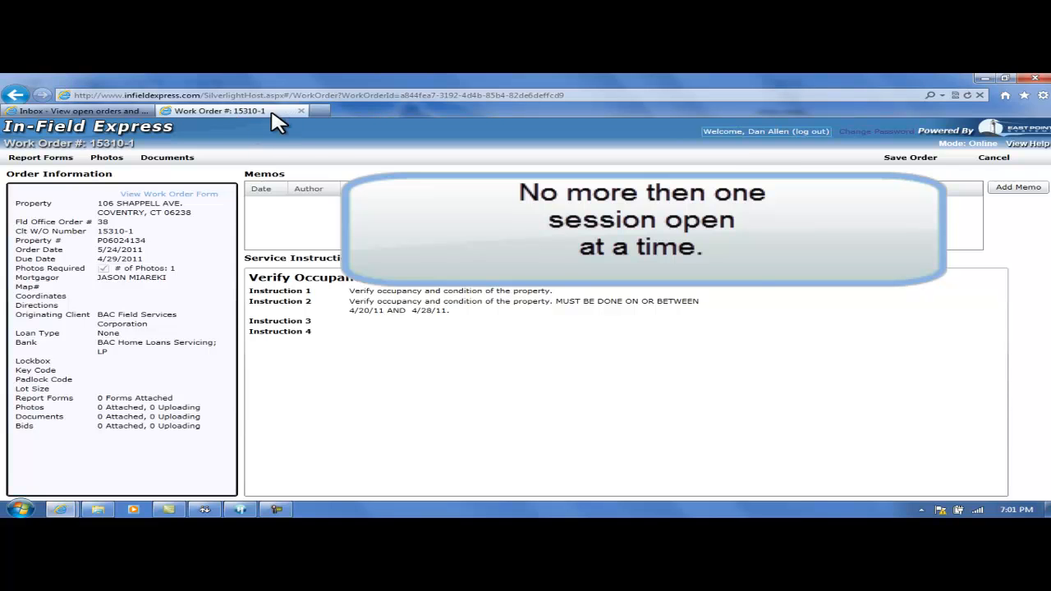
{"action": "left_click", "coordinate": [88, 115]}
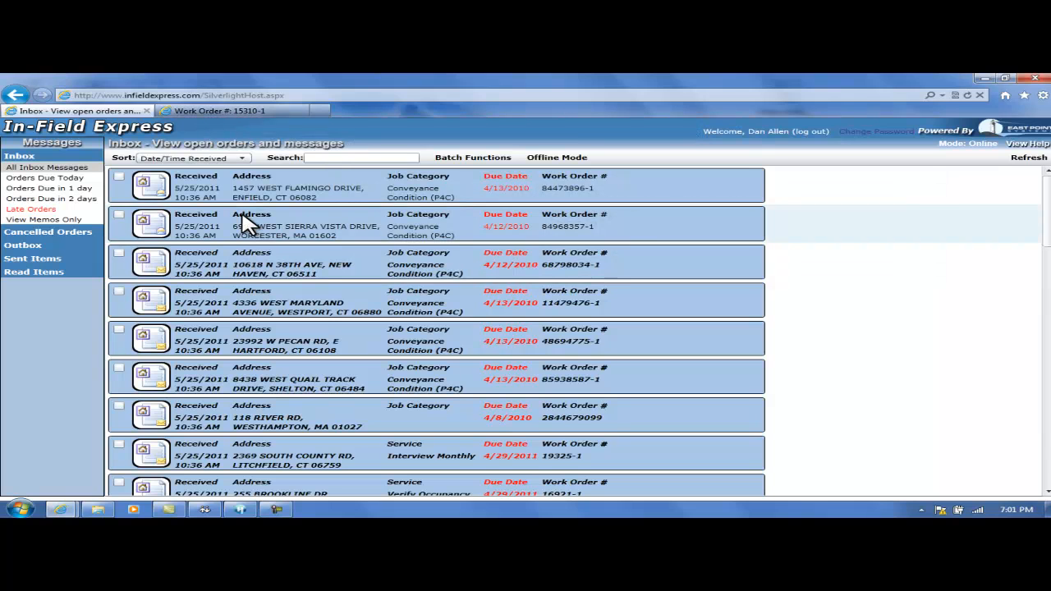
{"action": "left_click", "coordinate": [251, 112]}
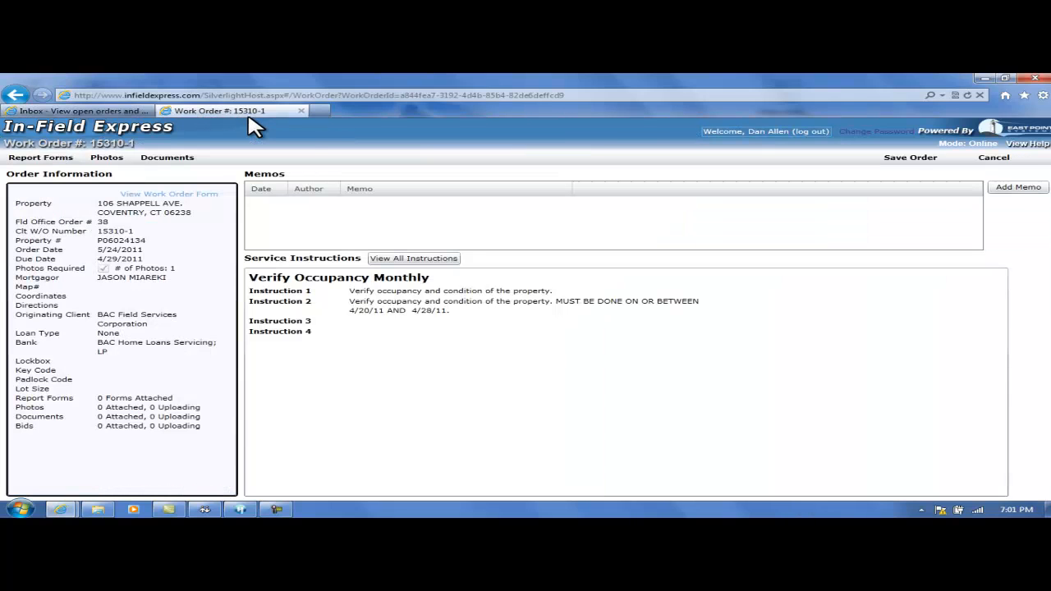
{"action": "left_click", "coordinate": [302, 111]}
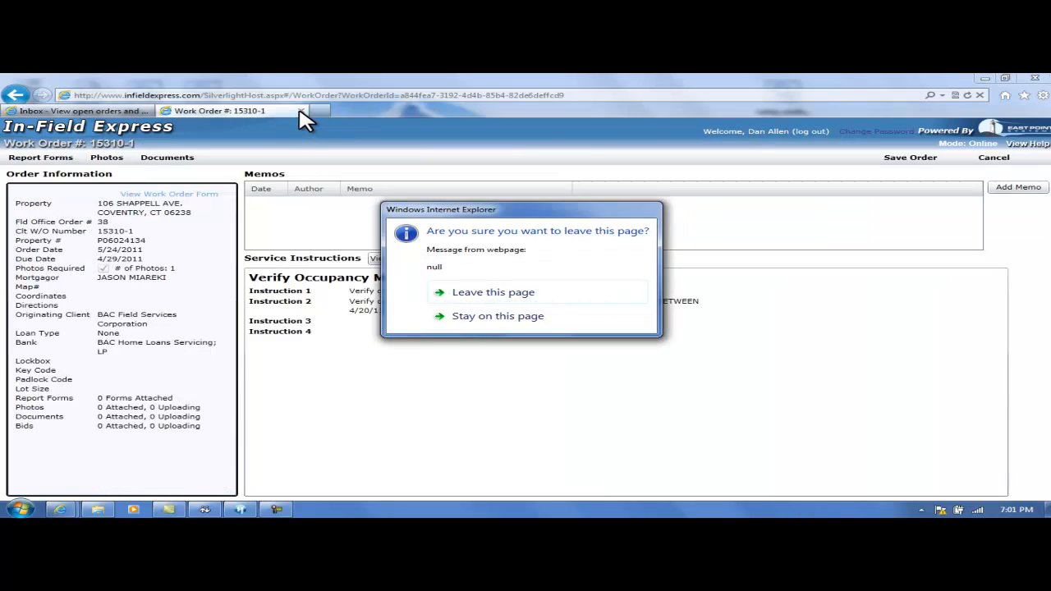
{"action": "left_click", "coordinate": [464, 292]}
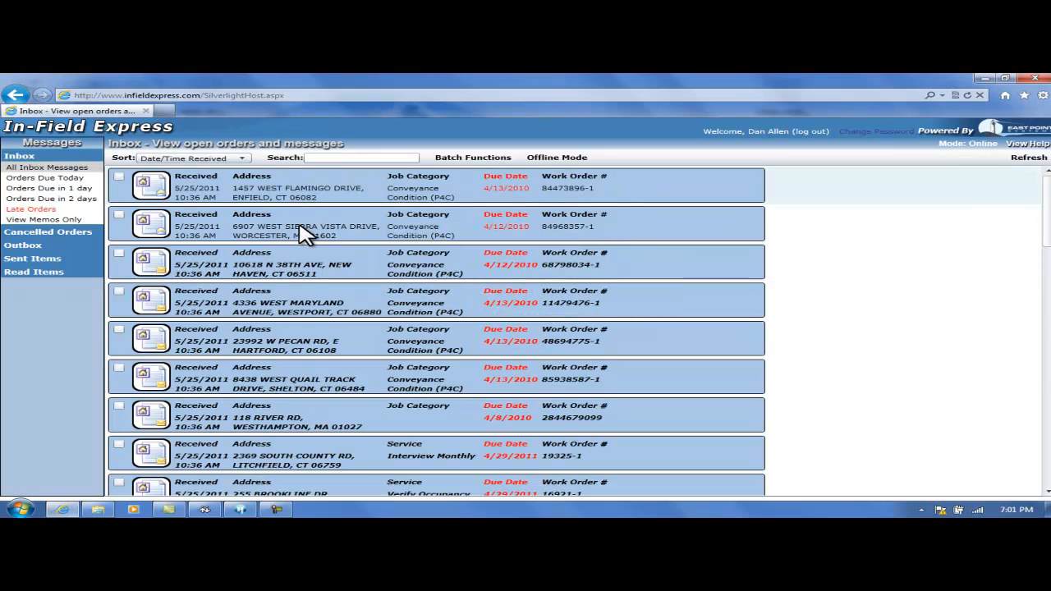